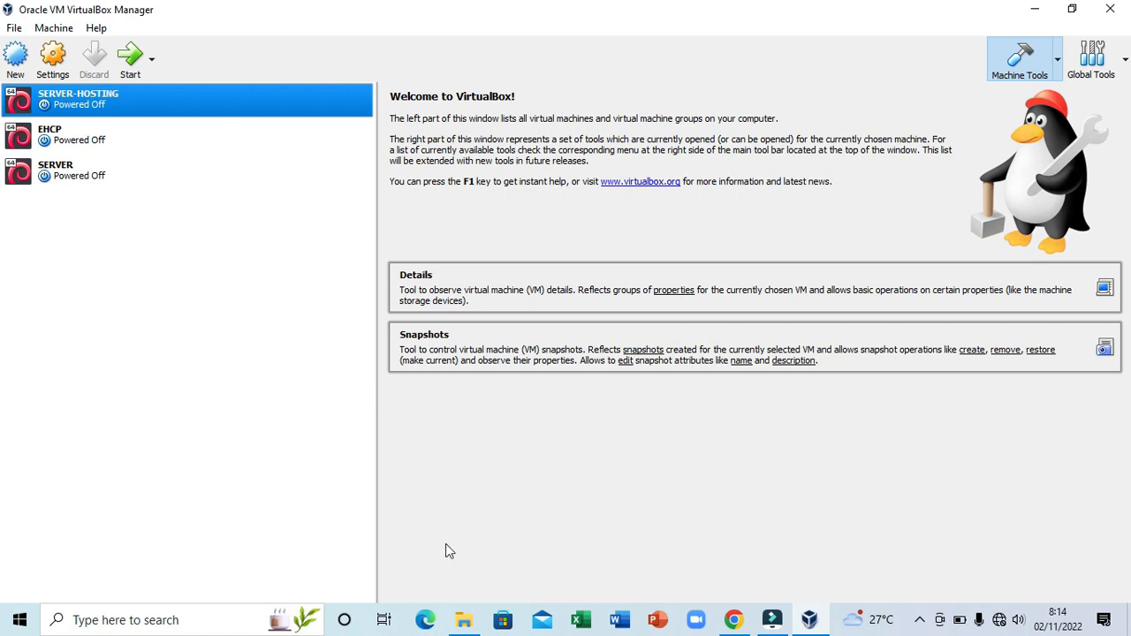
- Locate the proxmox-ve_7.2-1 disc image and debian-9.0-standard archive in their folder, then return to VirtualBox
click(464, 620)
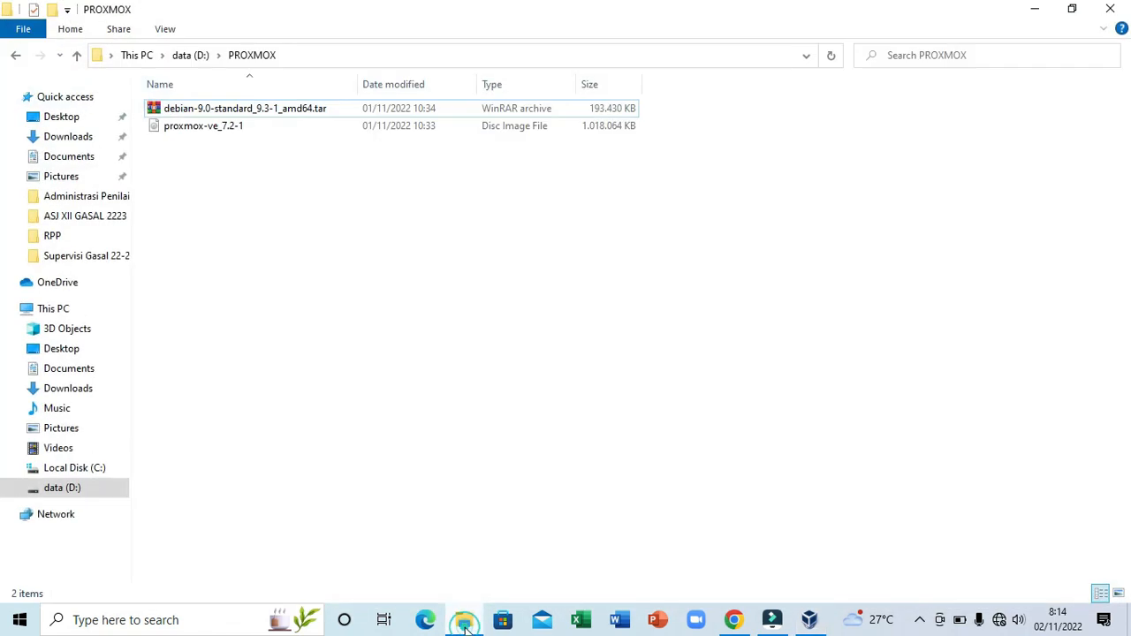
click(218, 133)
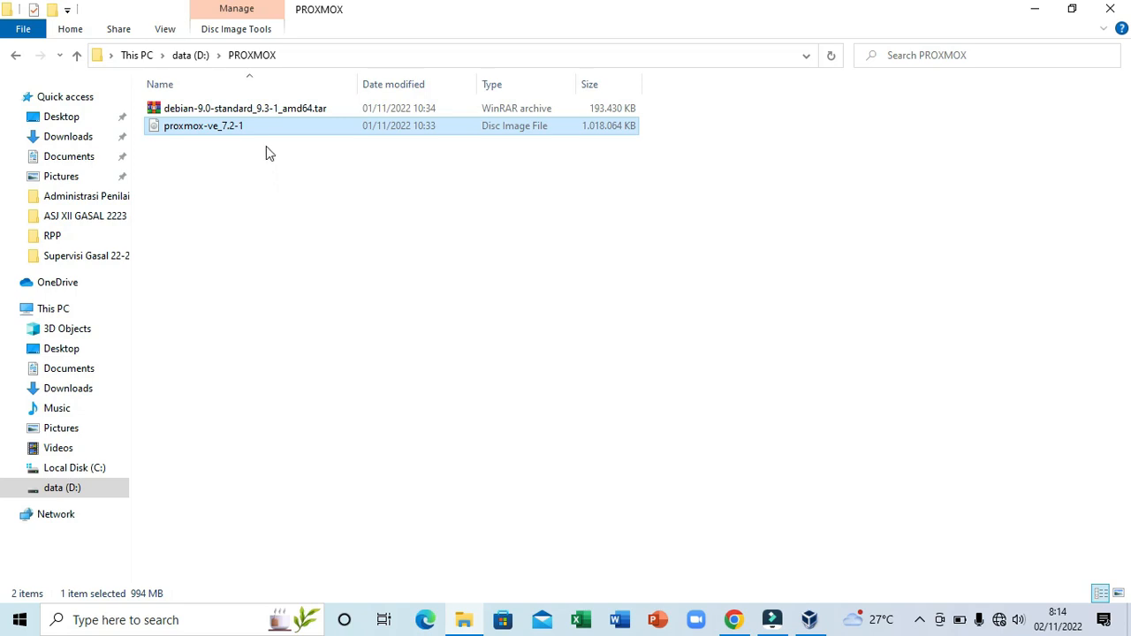
click(323, 111)
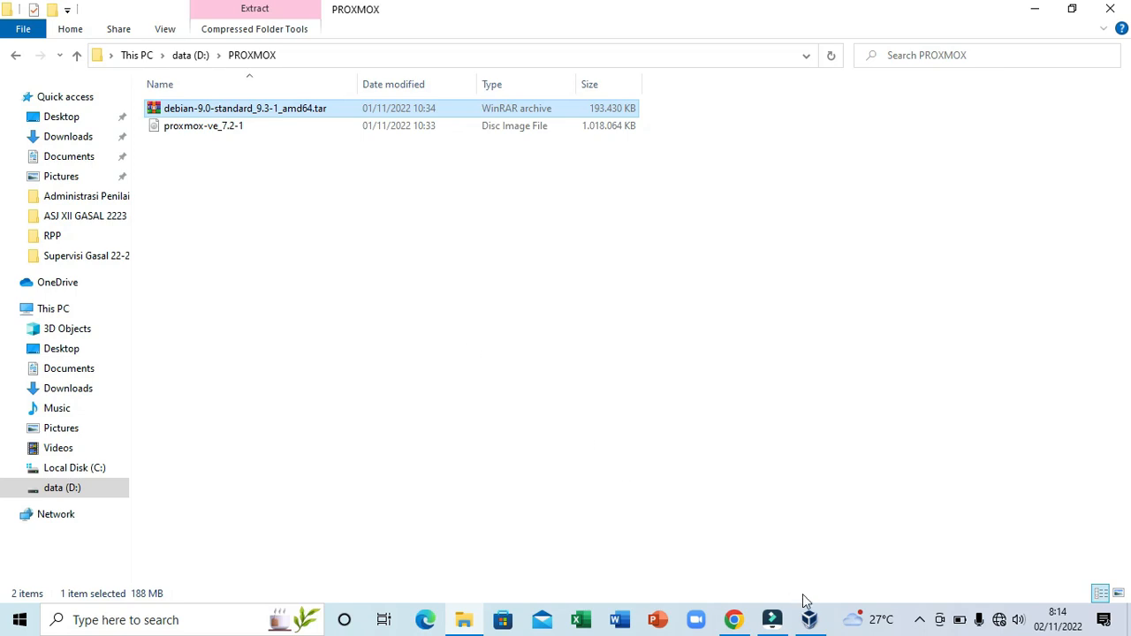
click(811, 619)
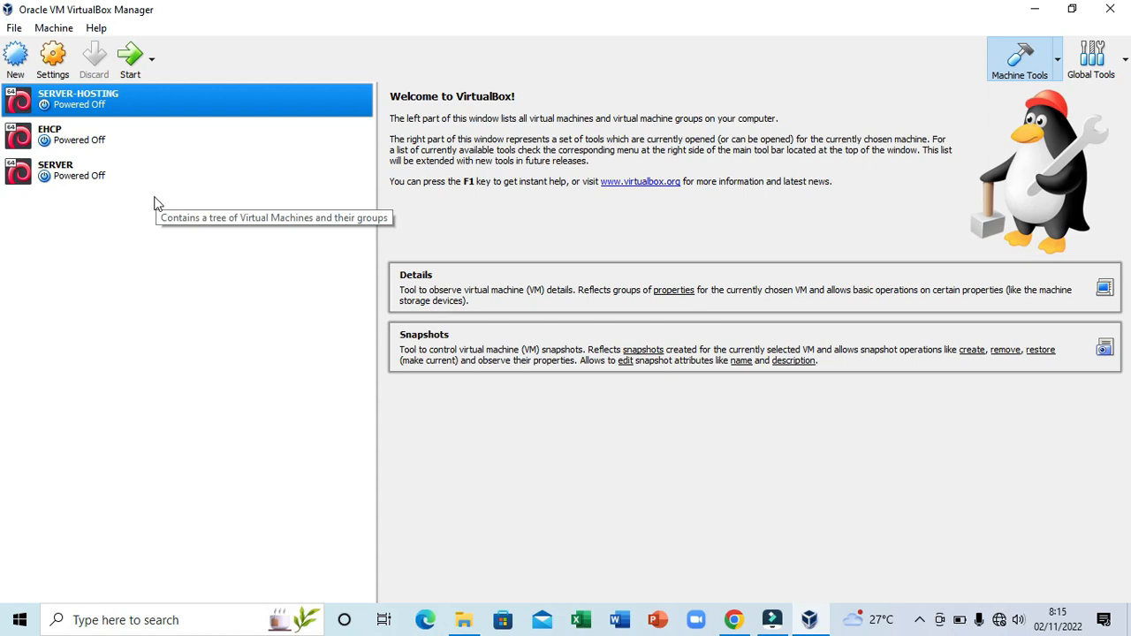
- Create a new VM named PROXMOX, type Linux, version Debian (64-bit), and proceed to memory
click(12, 60)
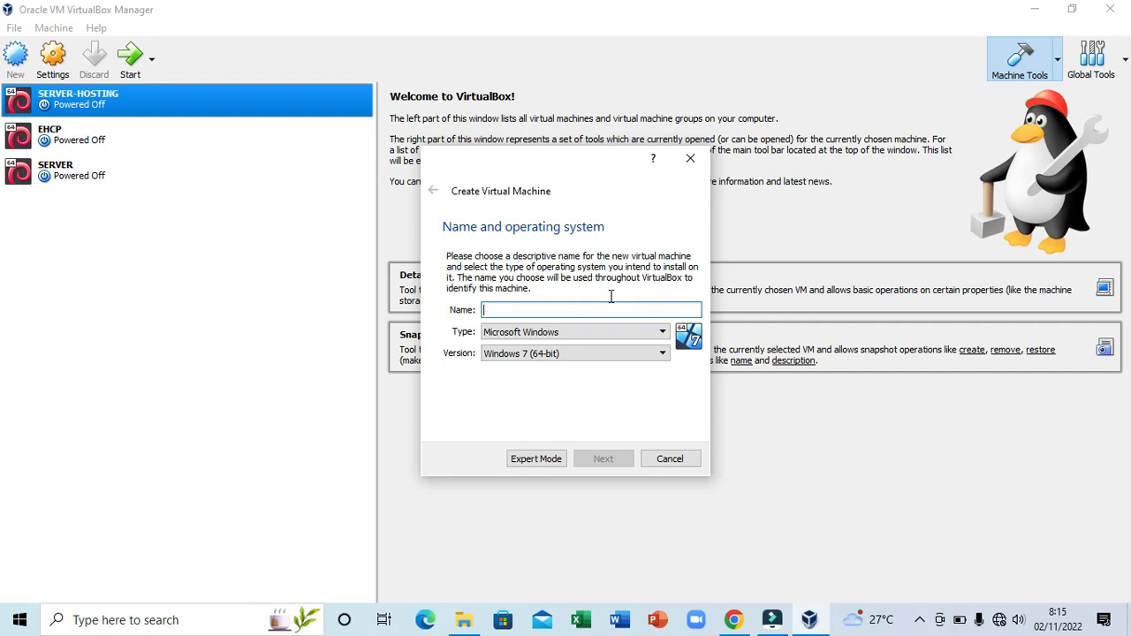
text(PROXO)
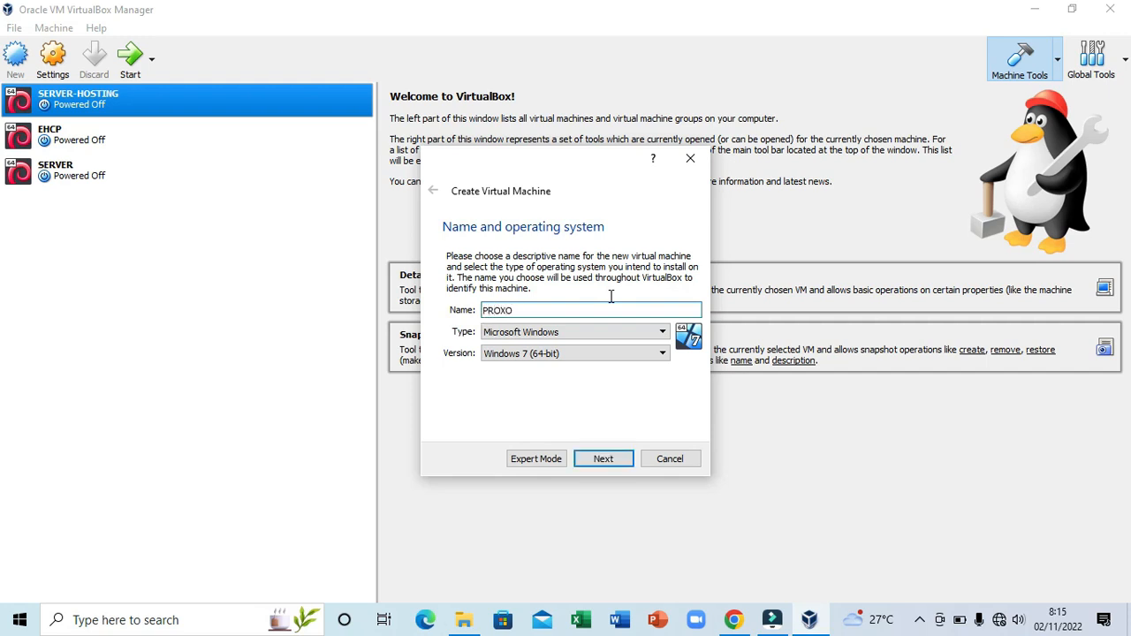
key(BackSpace)
key(BackSpace)
text(XMOX)
click(592, 333)
click(597, 340)
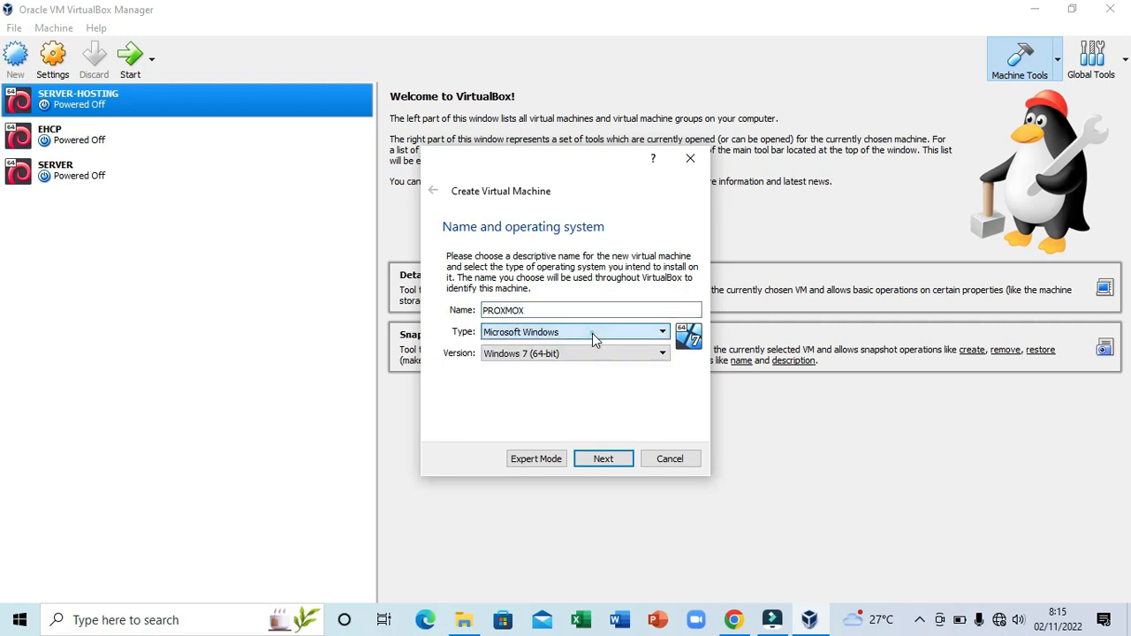
click(593, 333)
click(590, 357)
click(589, 352)
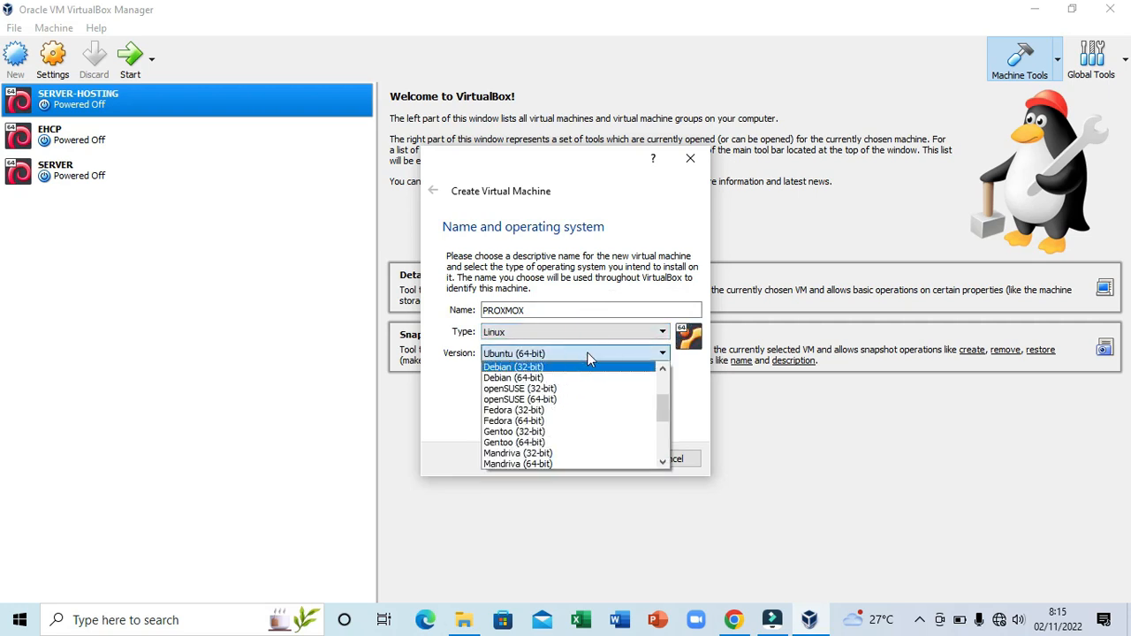
key(Escape)
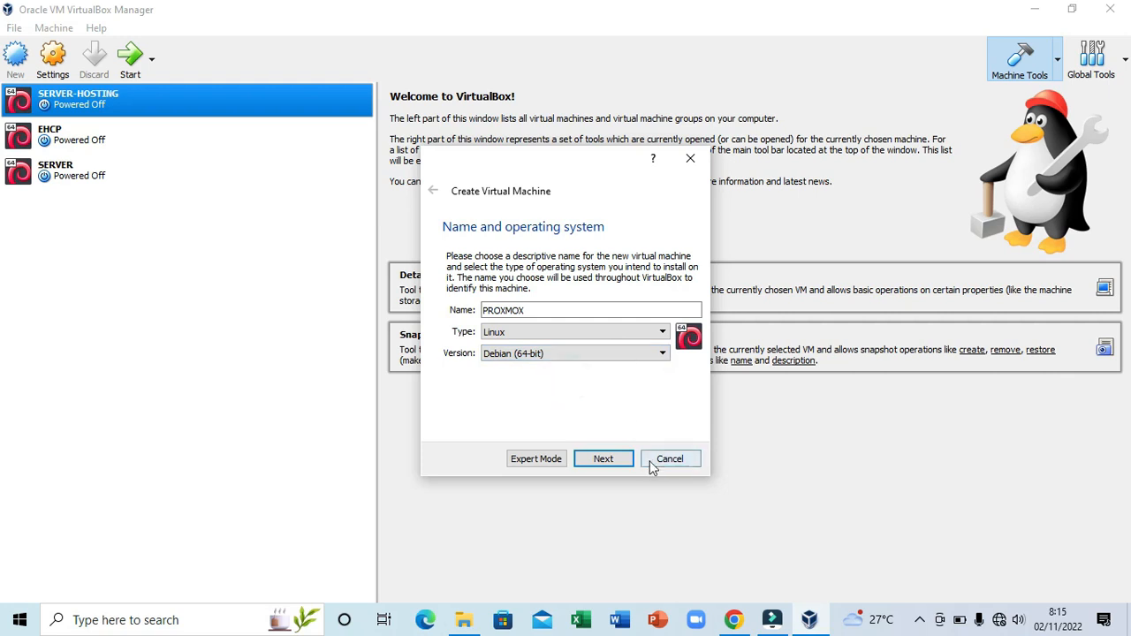
click(611, 461)
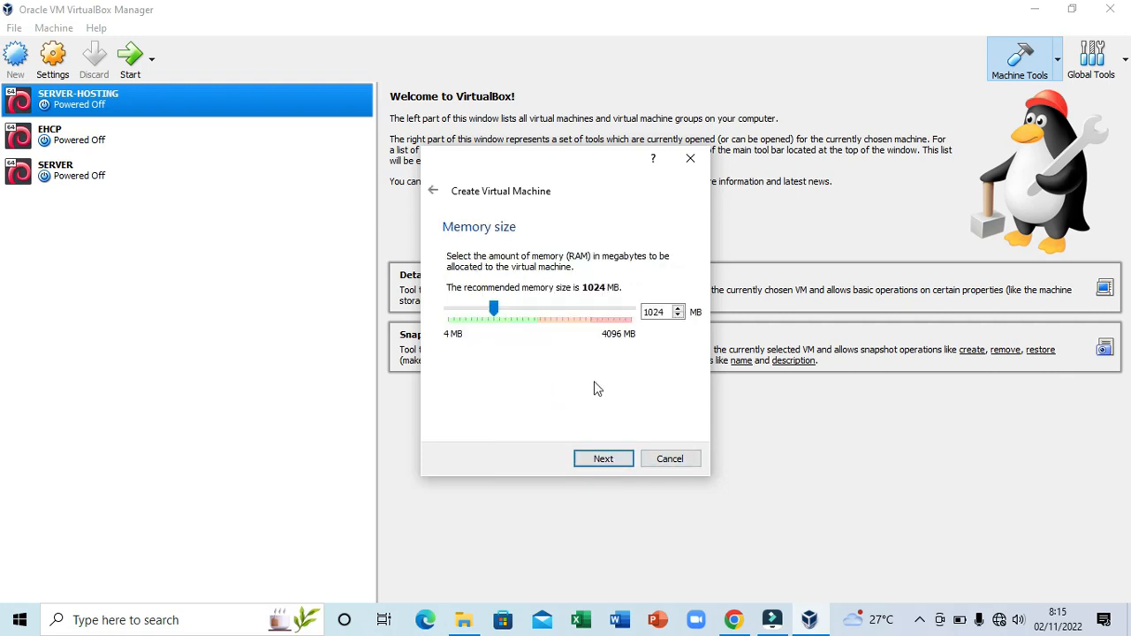
- Raise the PROXMOX machine's memory above the default 1024 MB
click(496, 314)
drag(497, 318, 543, 321)
click(612, 459)
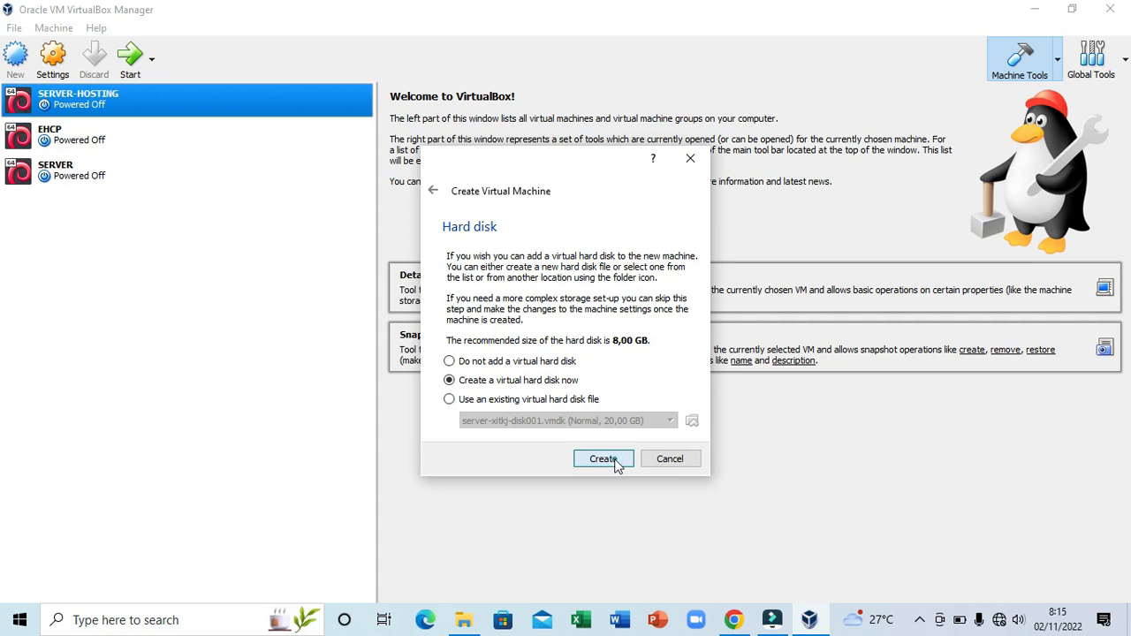
- Create a new VDI virtual hard disk sized 40,95 GB to finish the machine
click(616, 464)
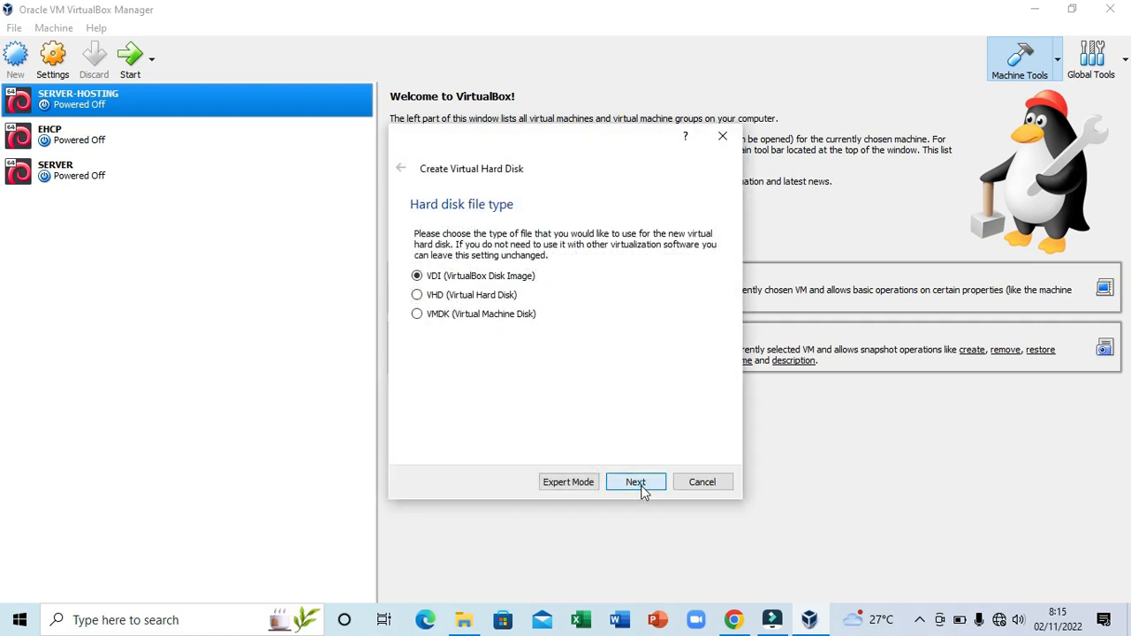
click(637, 485)
click(637, 484)
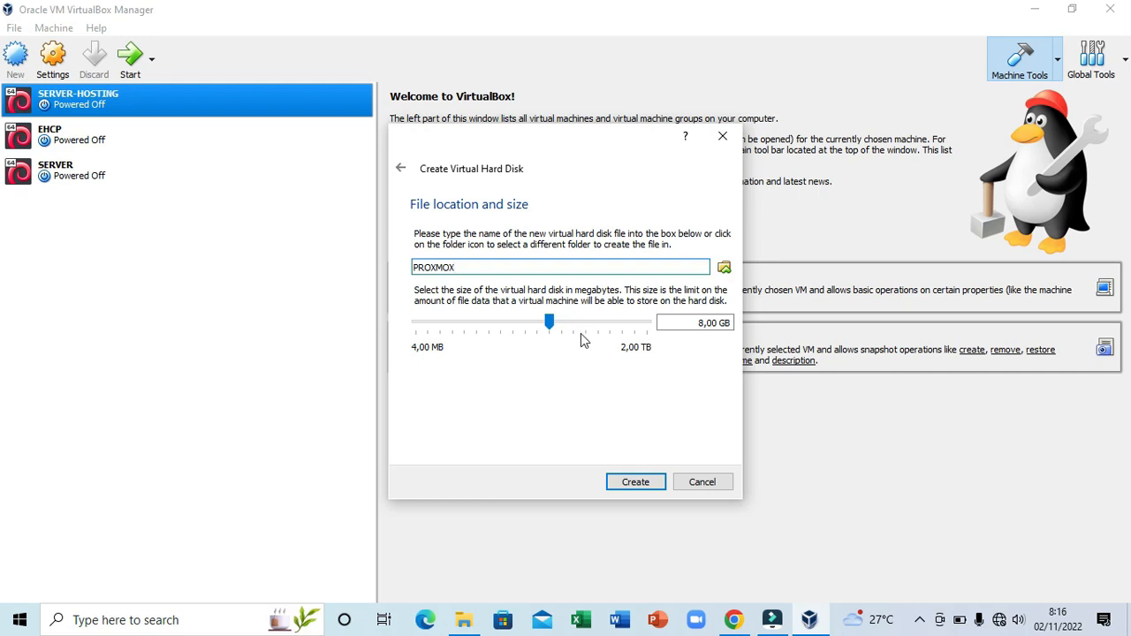
mouse_move(553, 321)
drag(551, 324, 582, 334)
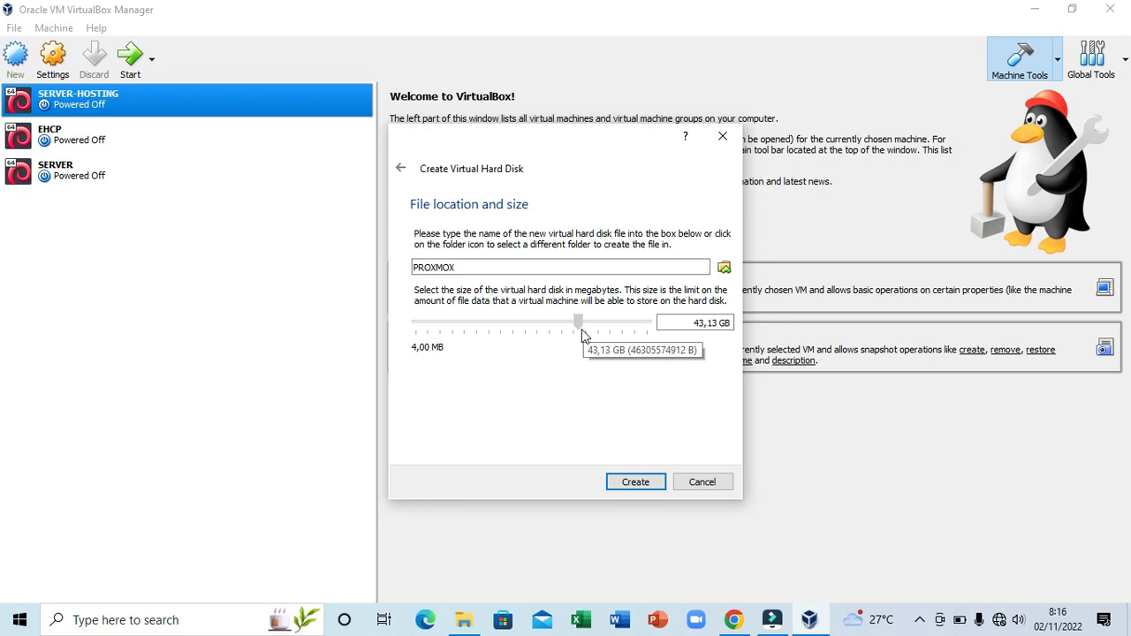
drag(582, 332, 579, 332)
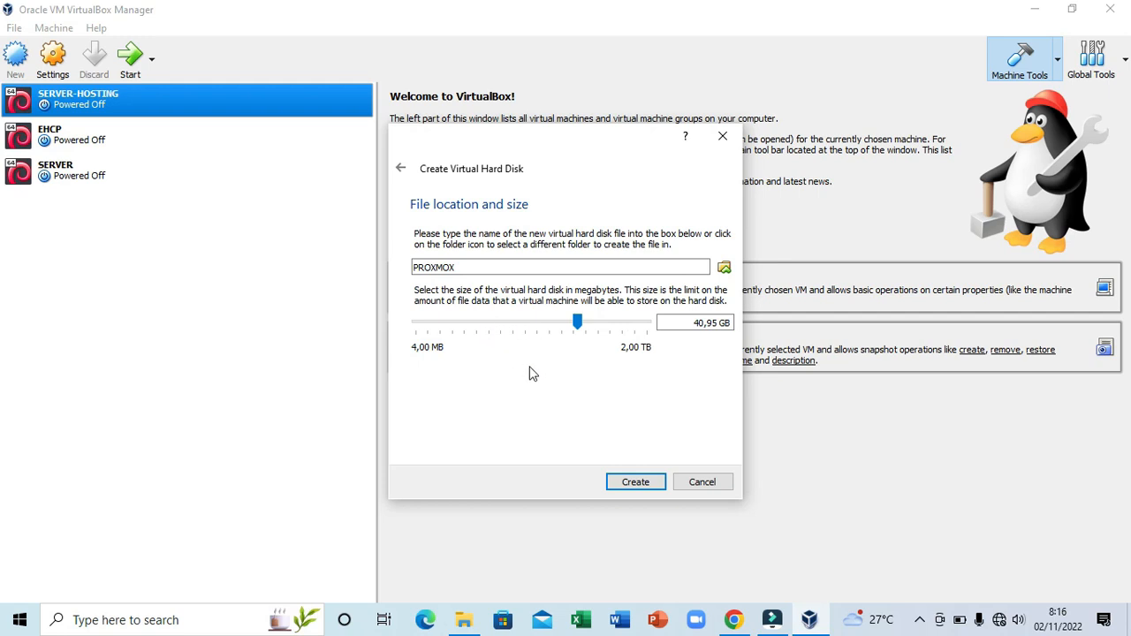
click(631, 486)
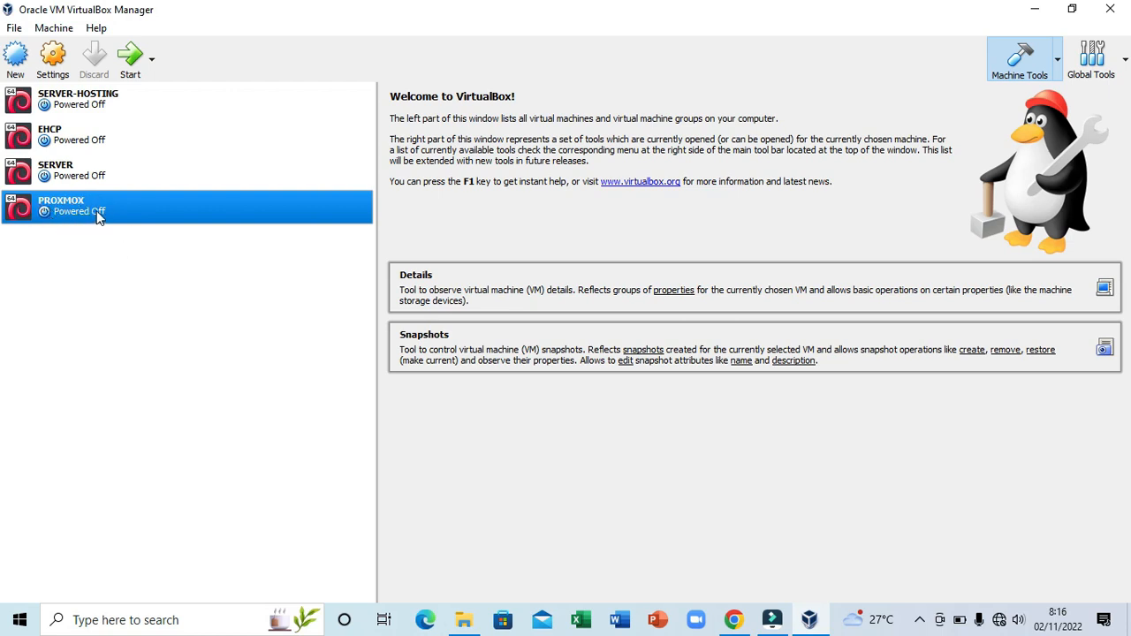
- In PROXMOX's System settings, order boot as Hard Disk, then Optical, and disable Floppy
click(51, 66)
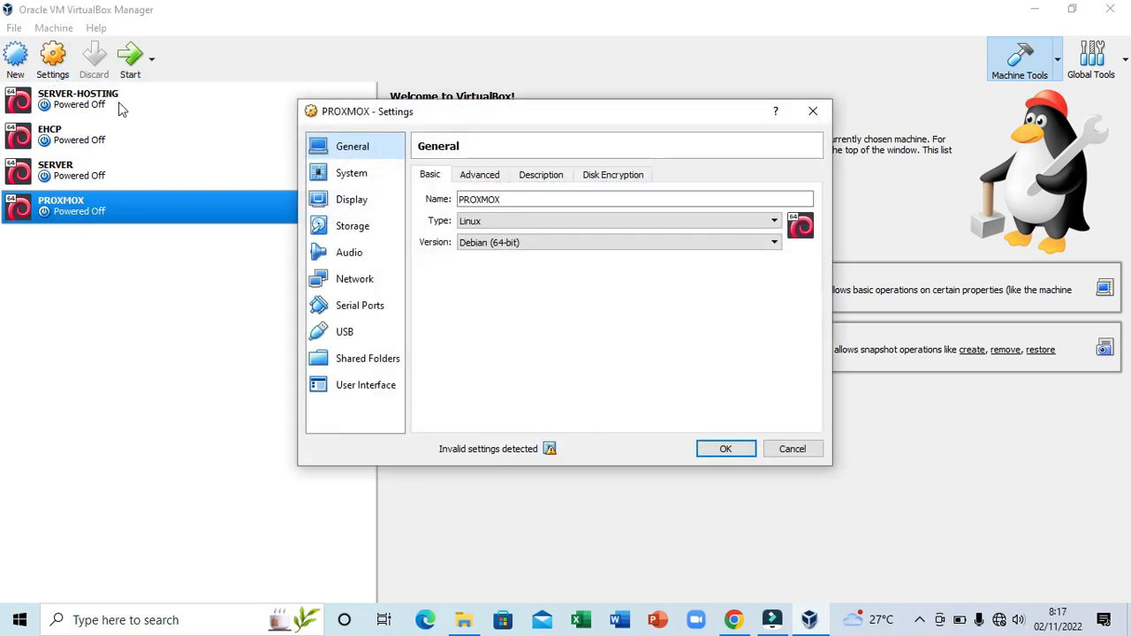
click(349, 177)
click(564, 269)
click(599, 239)
click(599, 239)
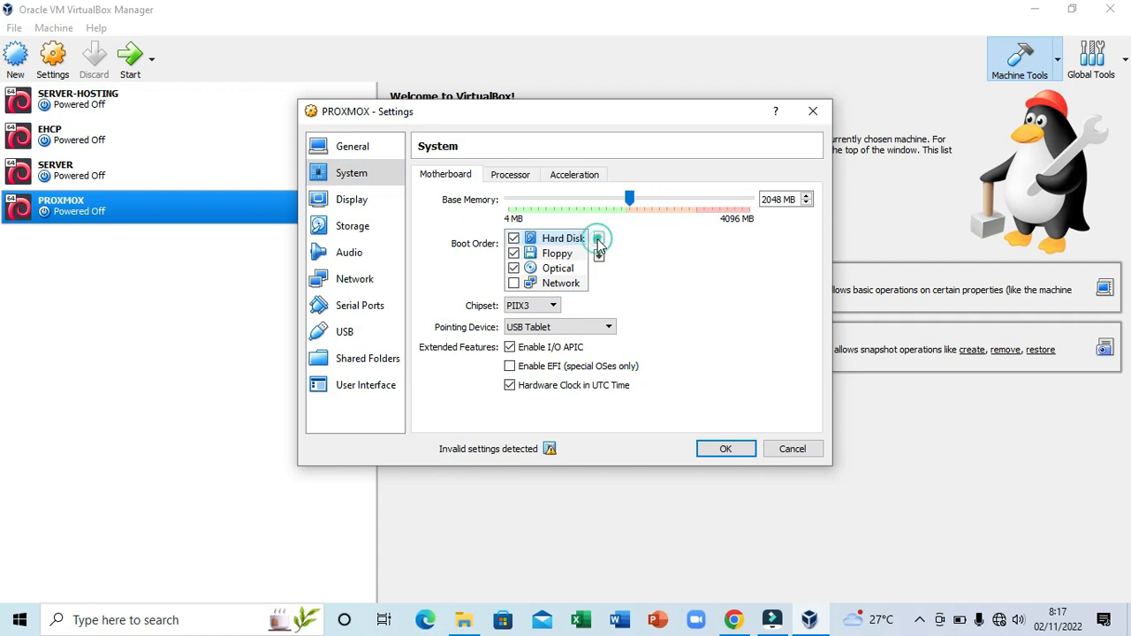
click(560, 272)
click(599, 238)
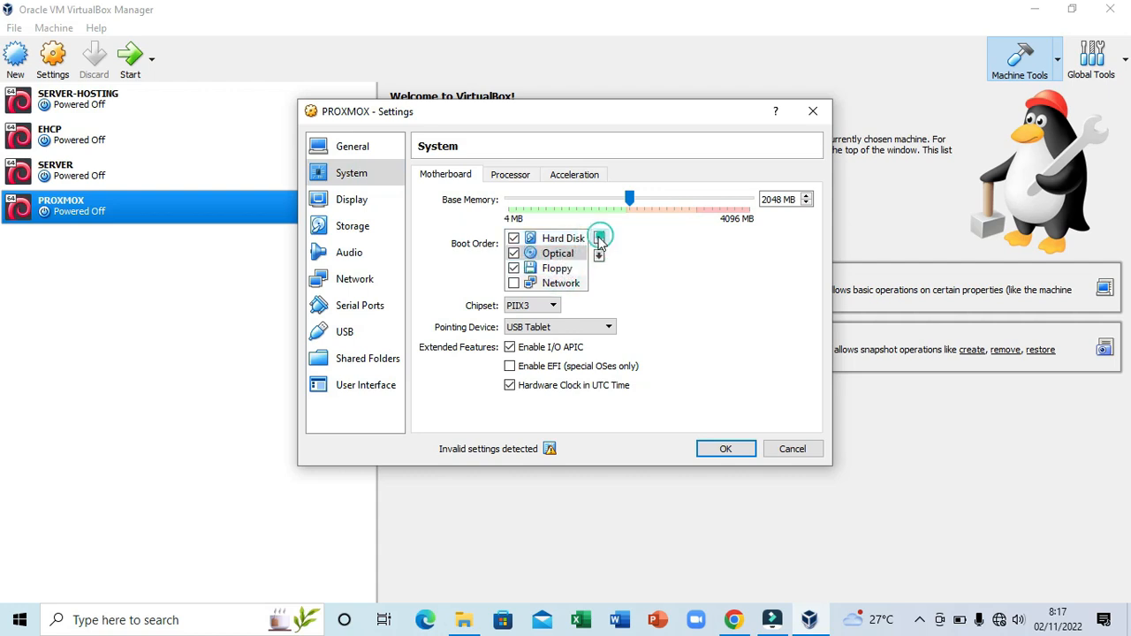
click(514, 269)
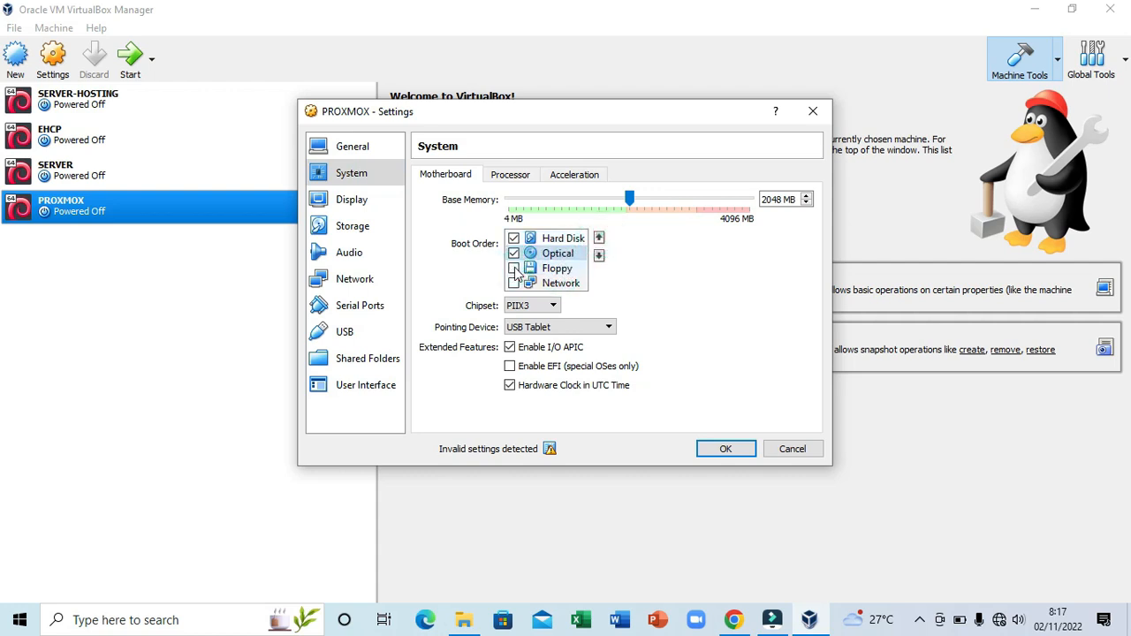
- Review the Processor and Acceleration settings, then go to Storage
click(518, 176)
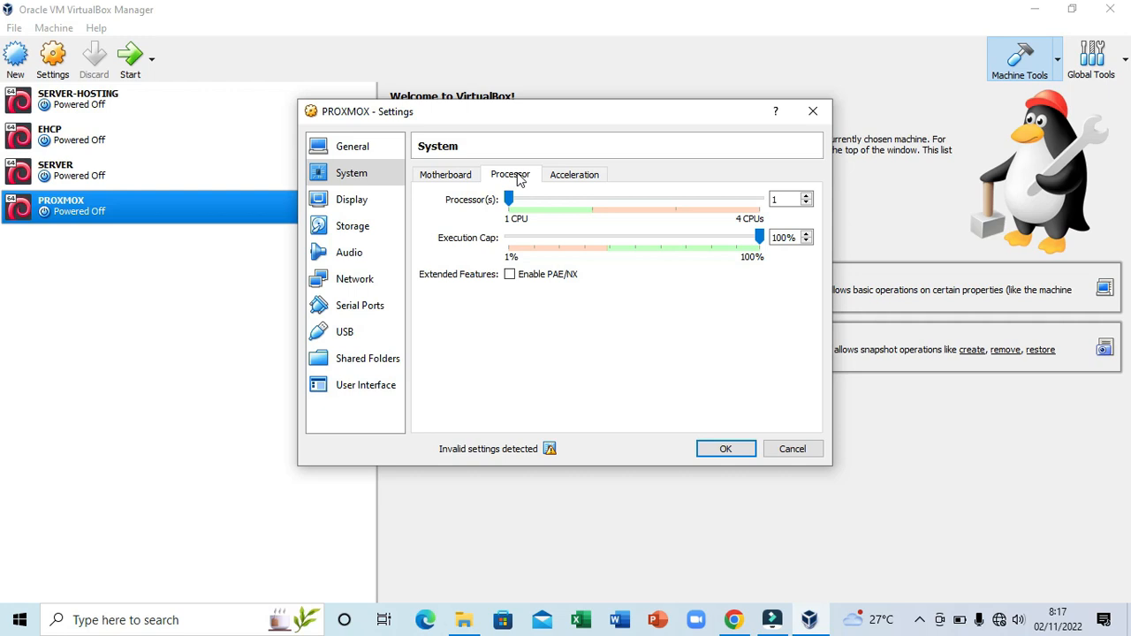
click(566, 177)
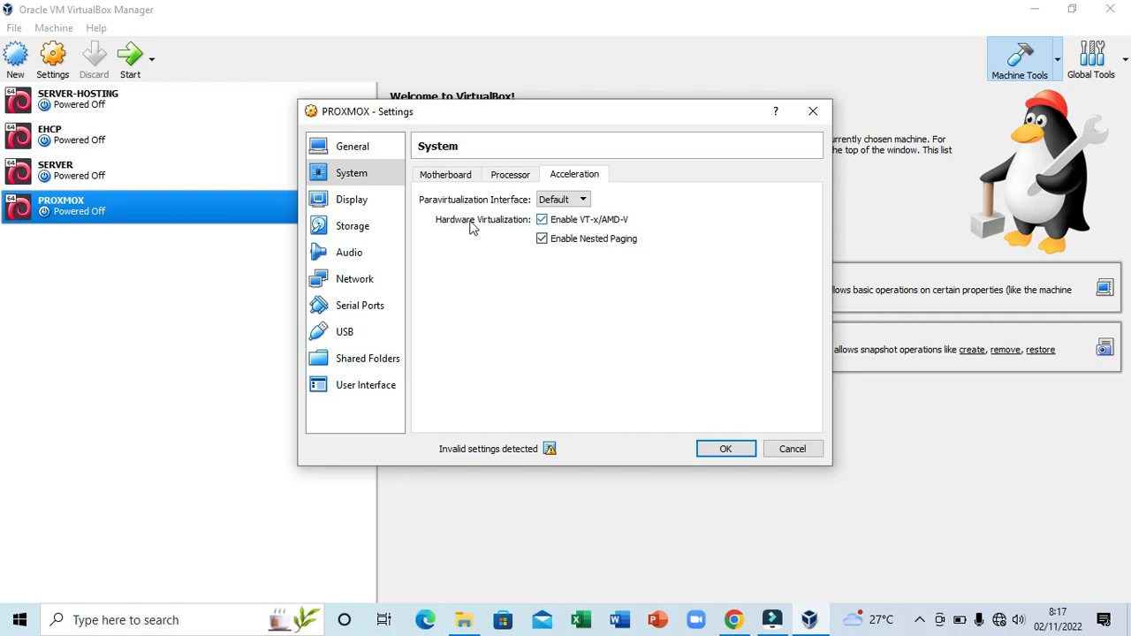
click(359, 232)
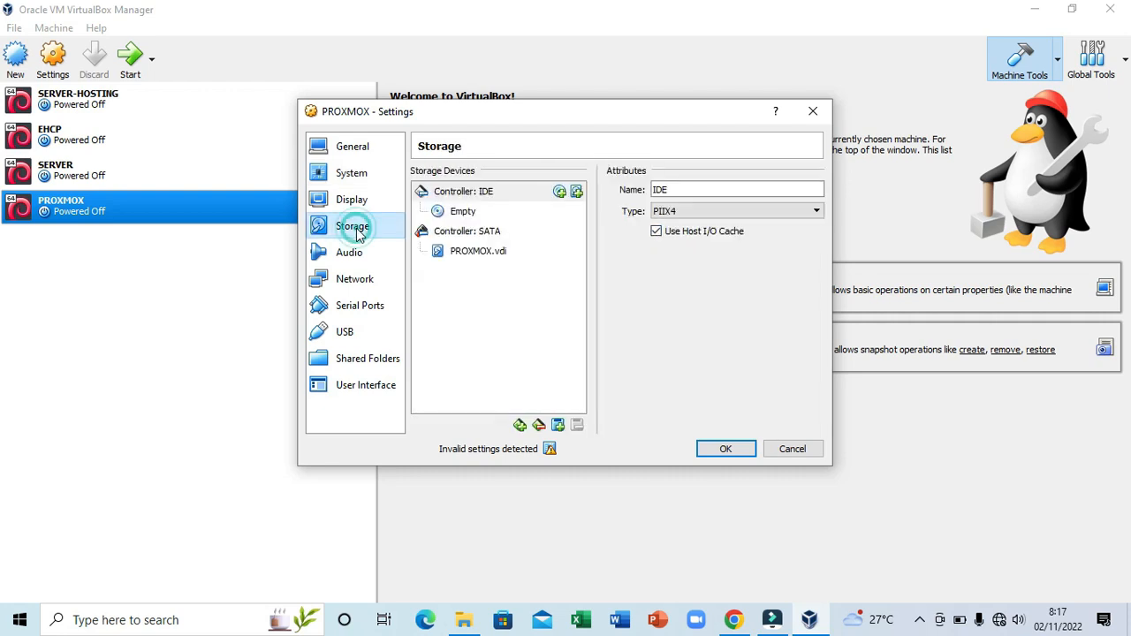
- Load D:\PROXMOX\proxmox-ve_7.2-1 into the empty optical drive of the PROXMOX VM
click(464, 216)
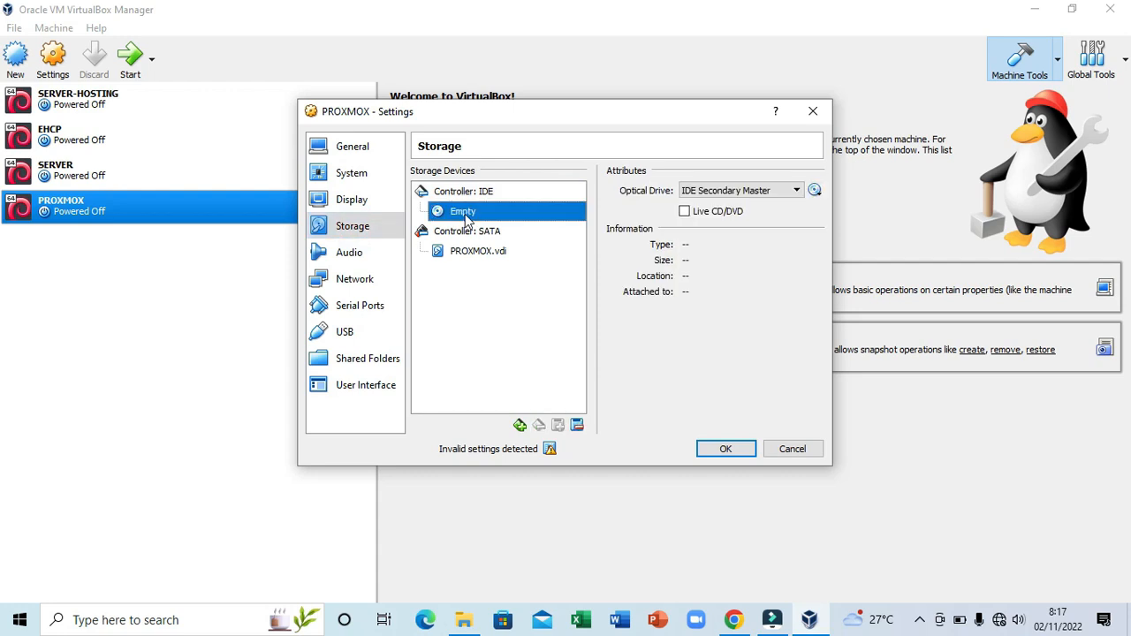
click(814, 191)
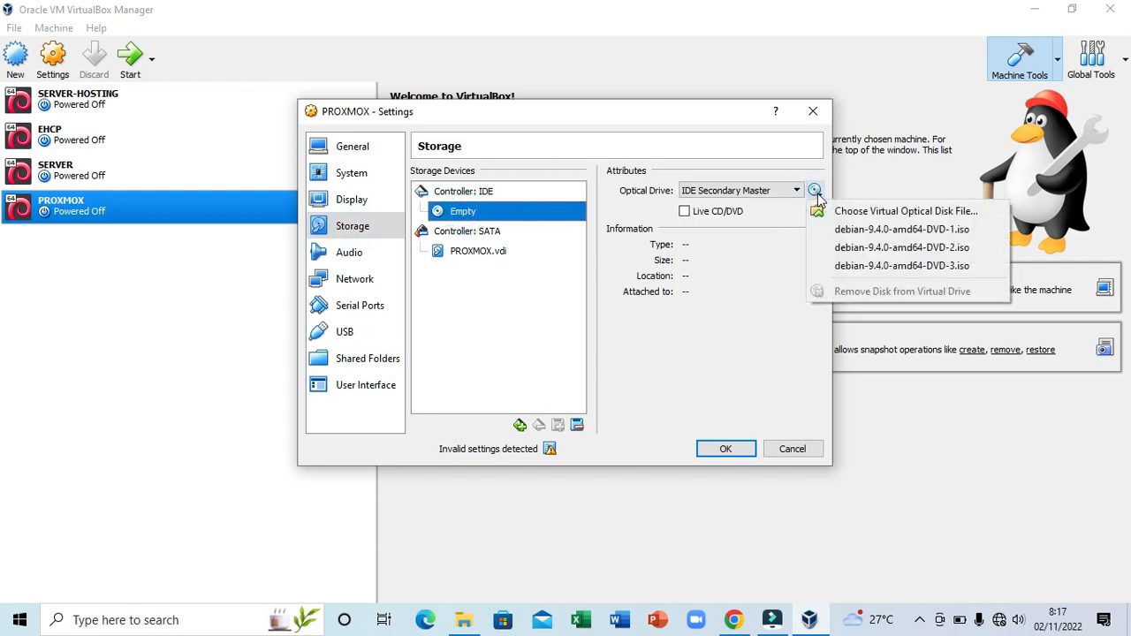
click(871, 210)
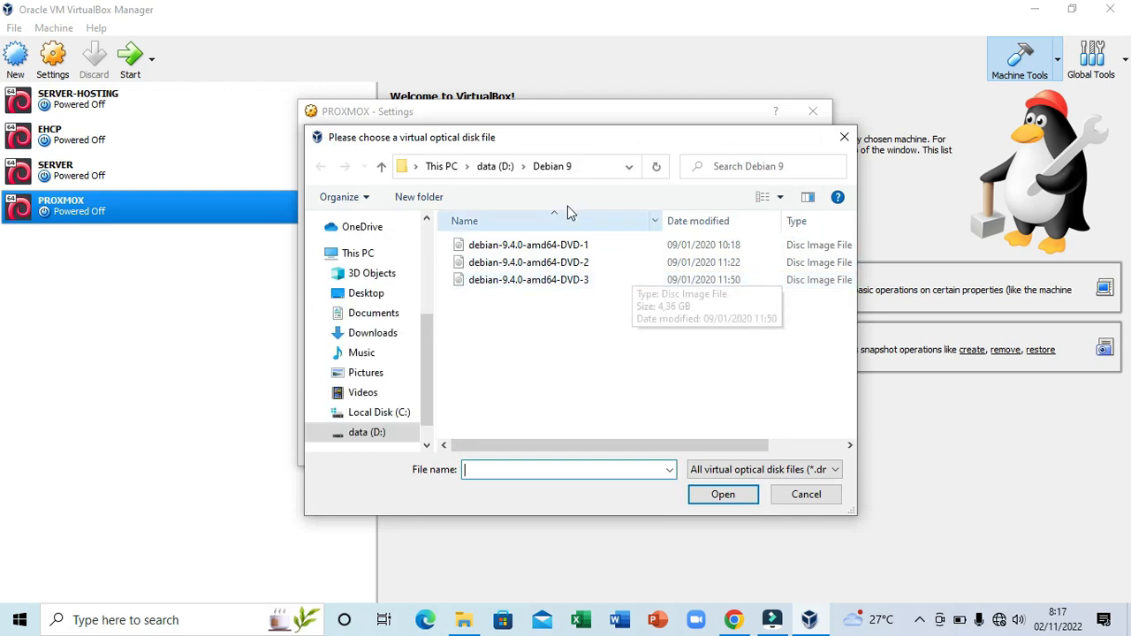
click(496, 167)
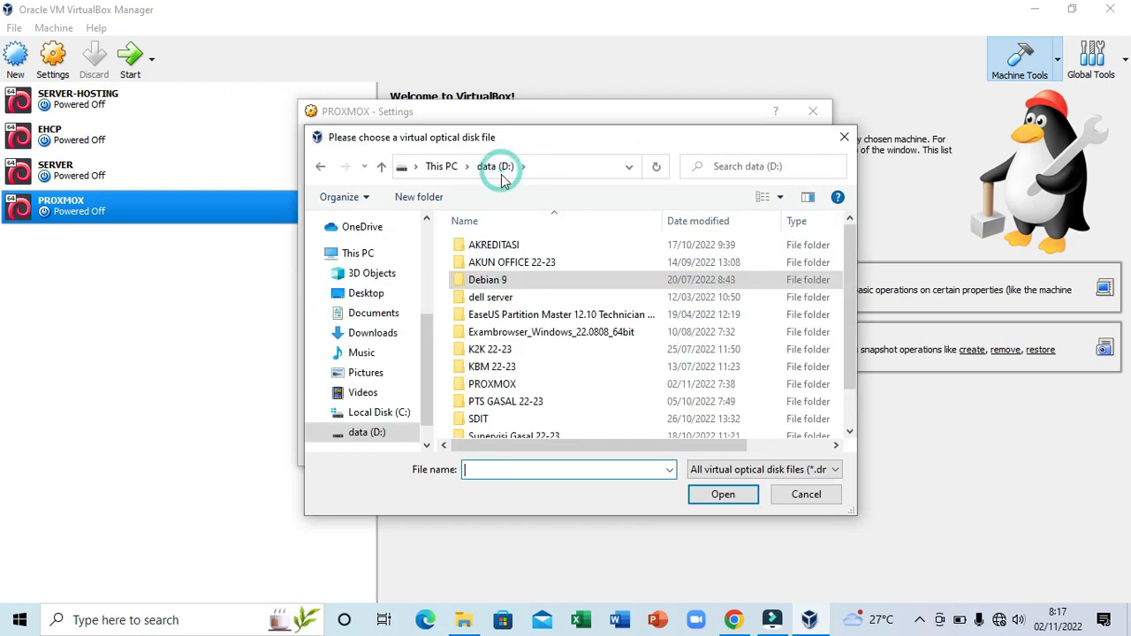
double_click(515, 387)
click(554, 252)
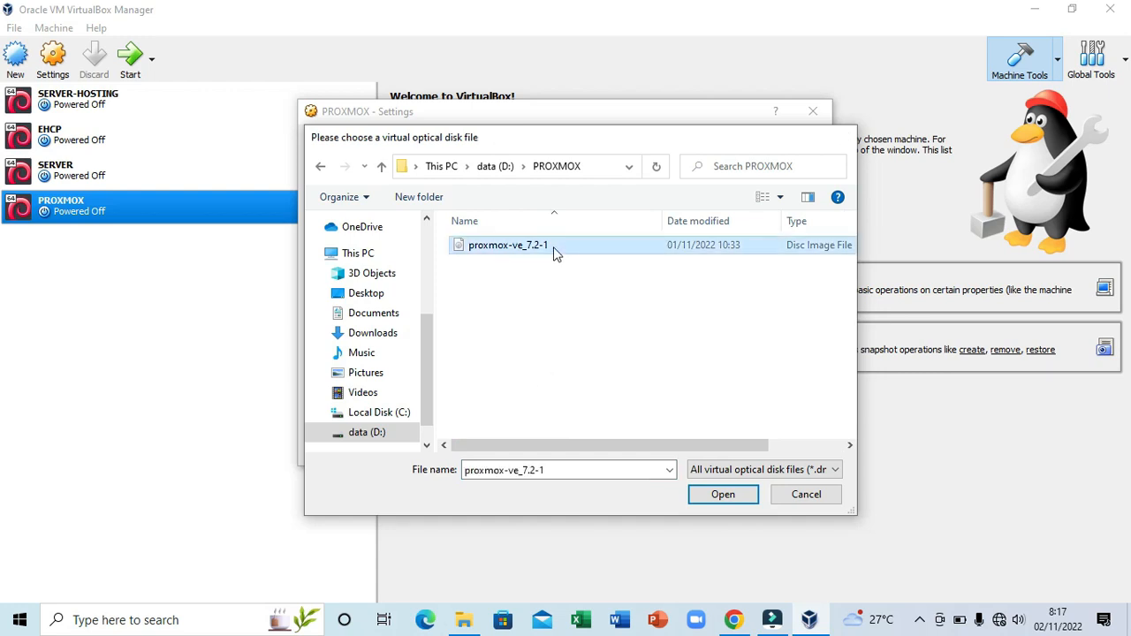
double_click(554, 252)
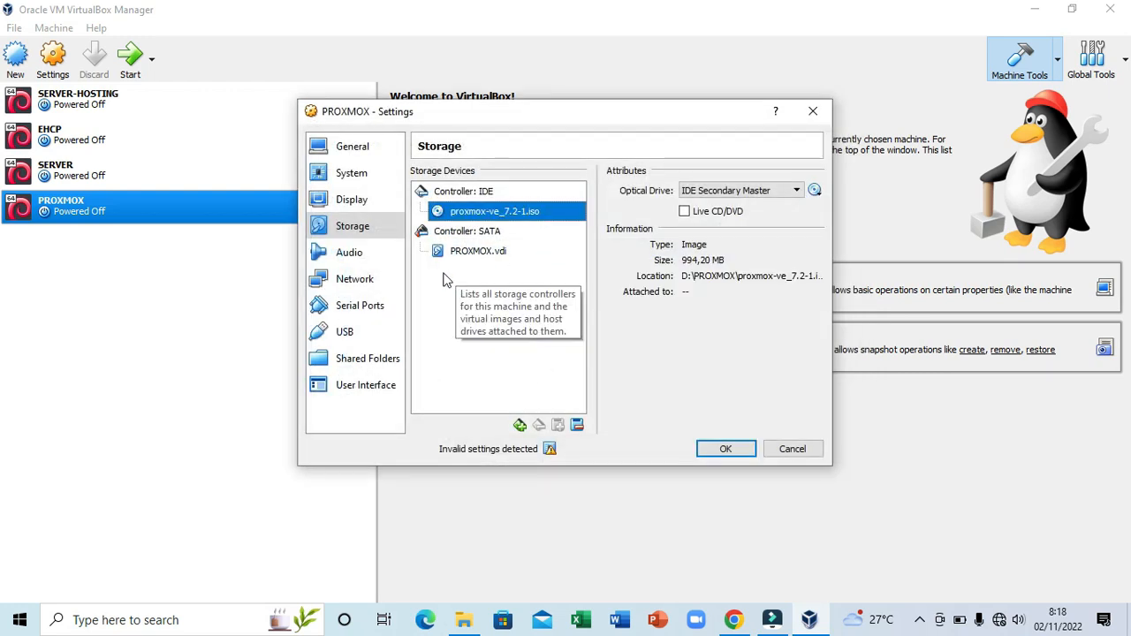
click(358, 285)
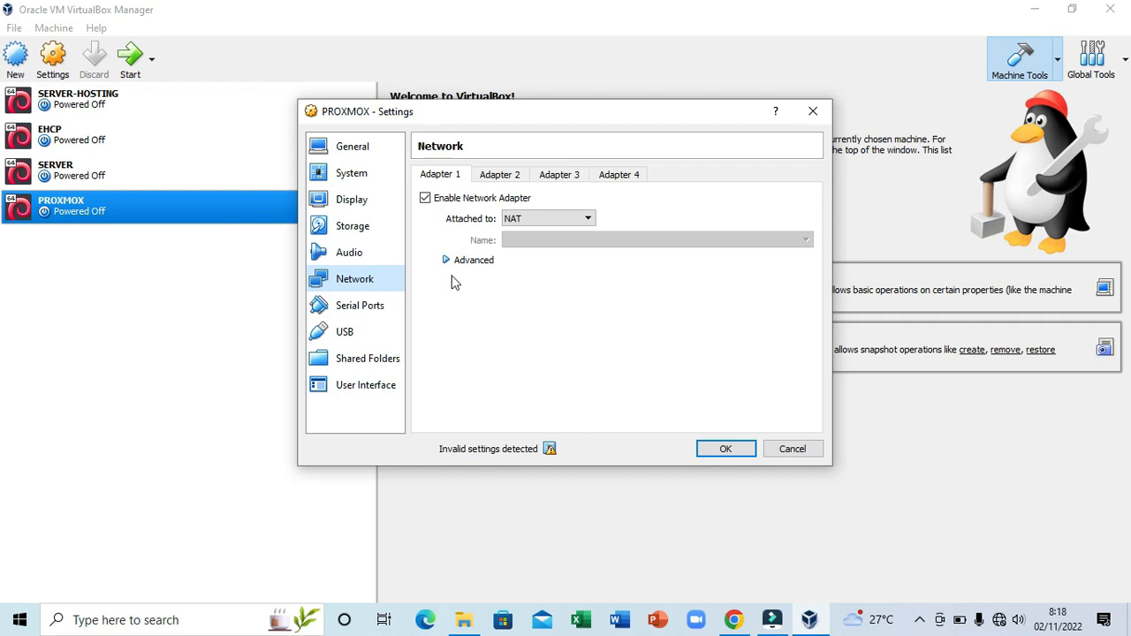
- Attach Adapter 1 to Host-only Adapter (VirtualBox Host-Only Ethernet Adapter) instead of NAT
click(541, 220)
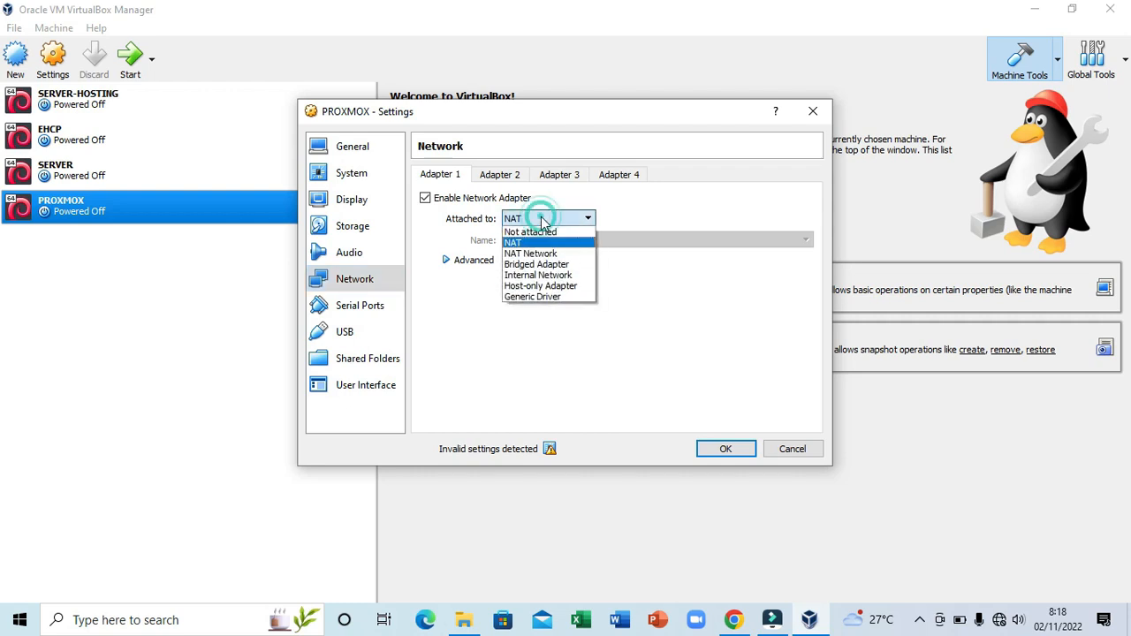
click(571, 286)
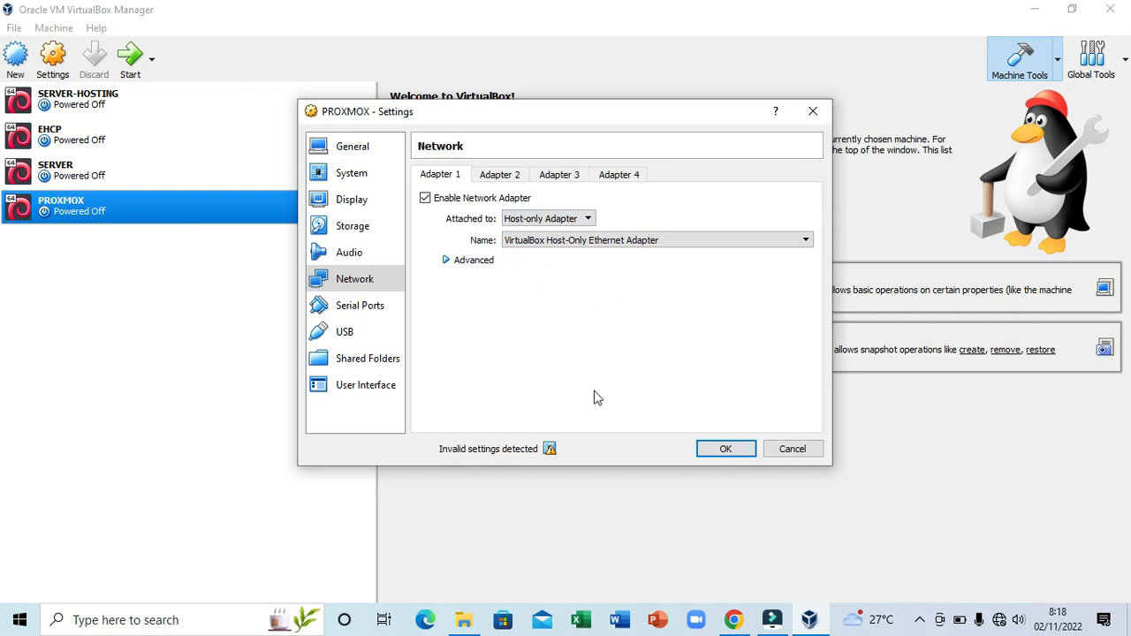
mouse_move(553, 450)
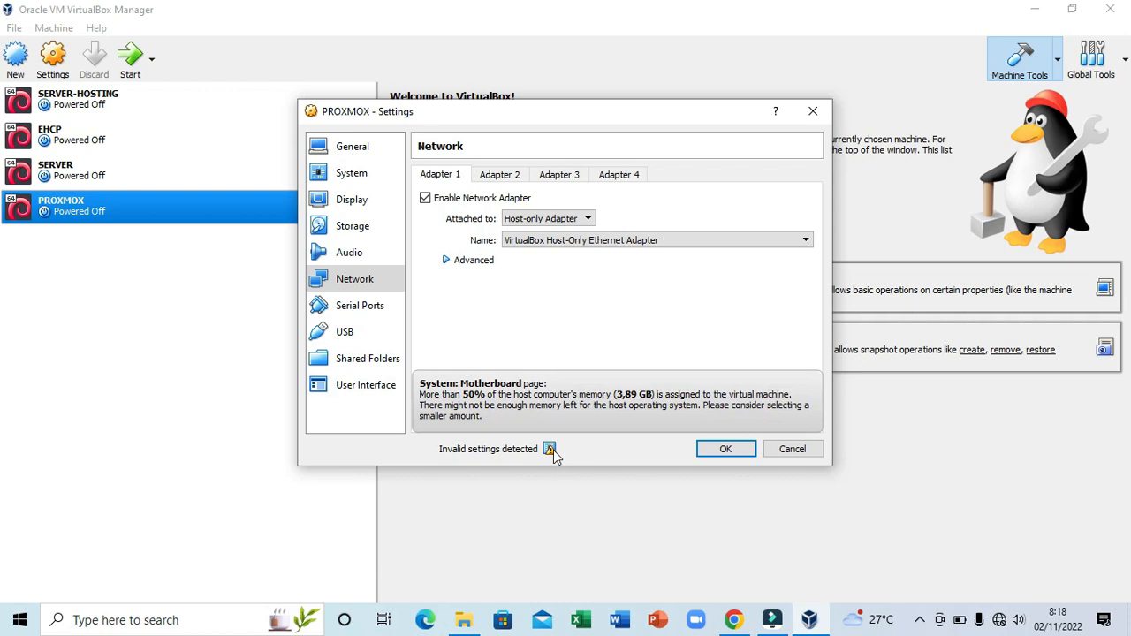
- Save the settings, boot PROXMOX in a maximized window, and choose Install Proxmox VE
click(710, 450)
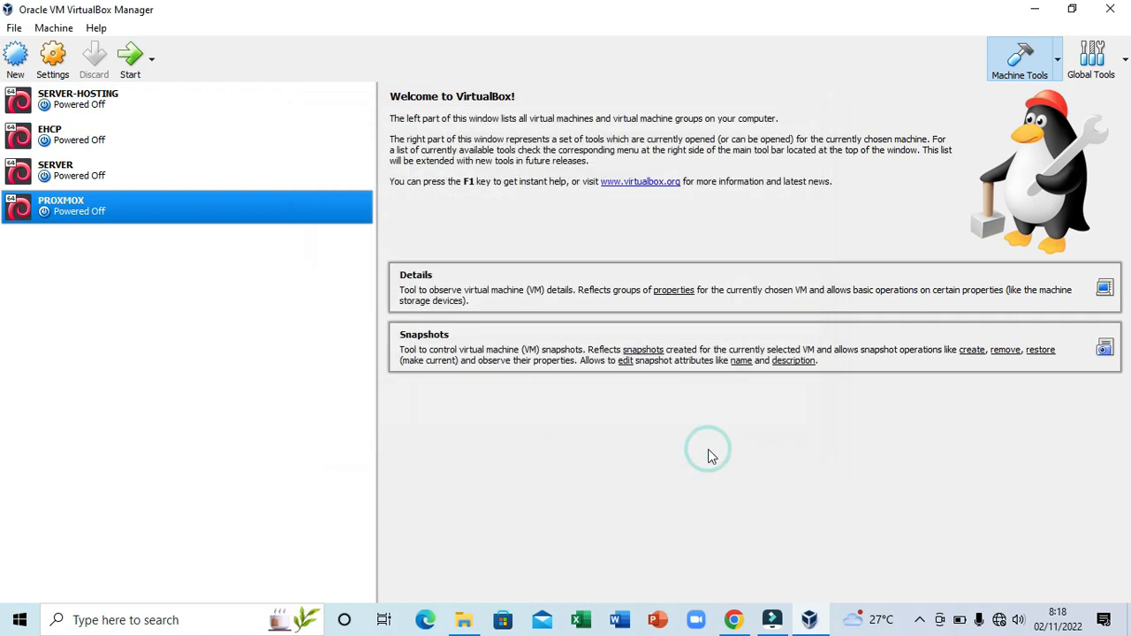
click(133, 77)
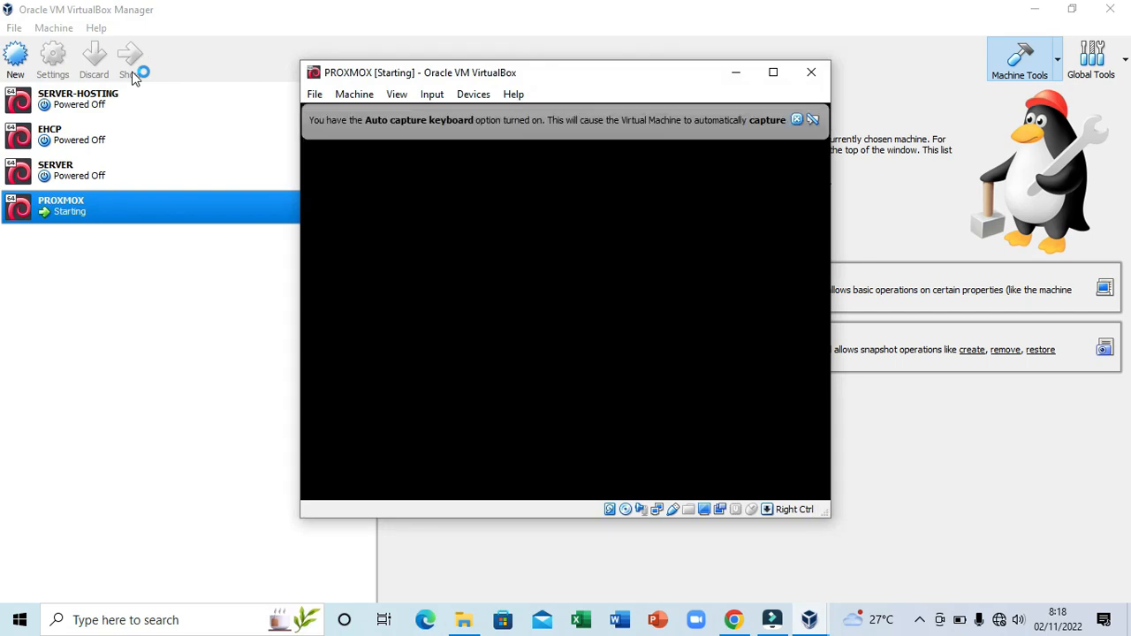
click(773, 74)
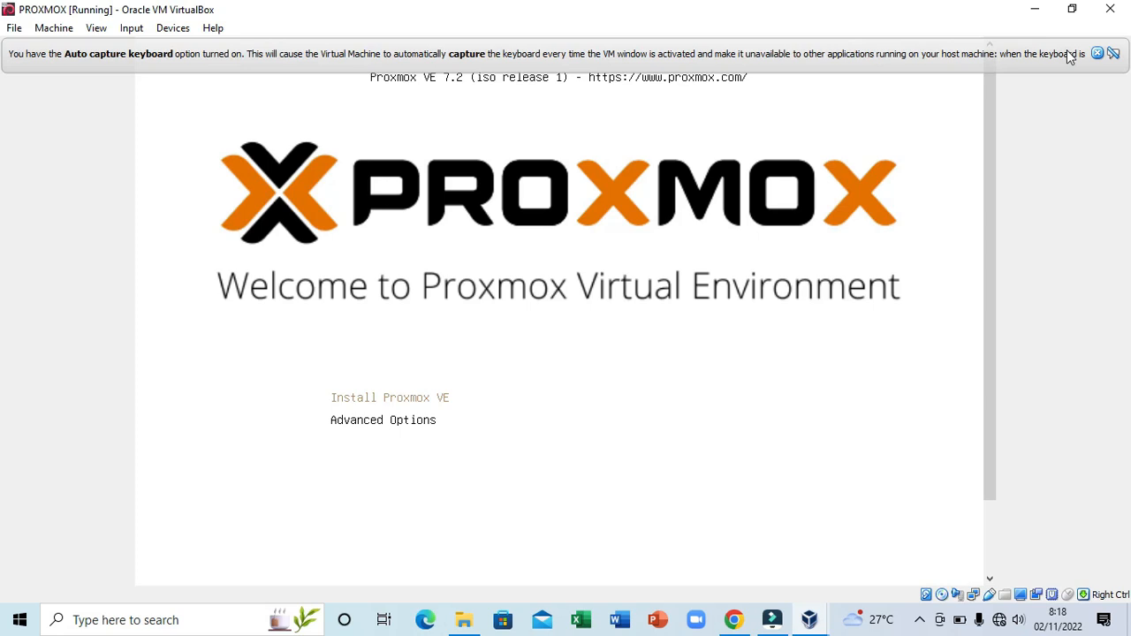
click(1097, 53)
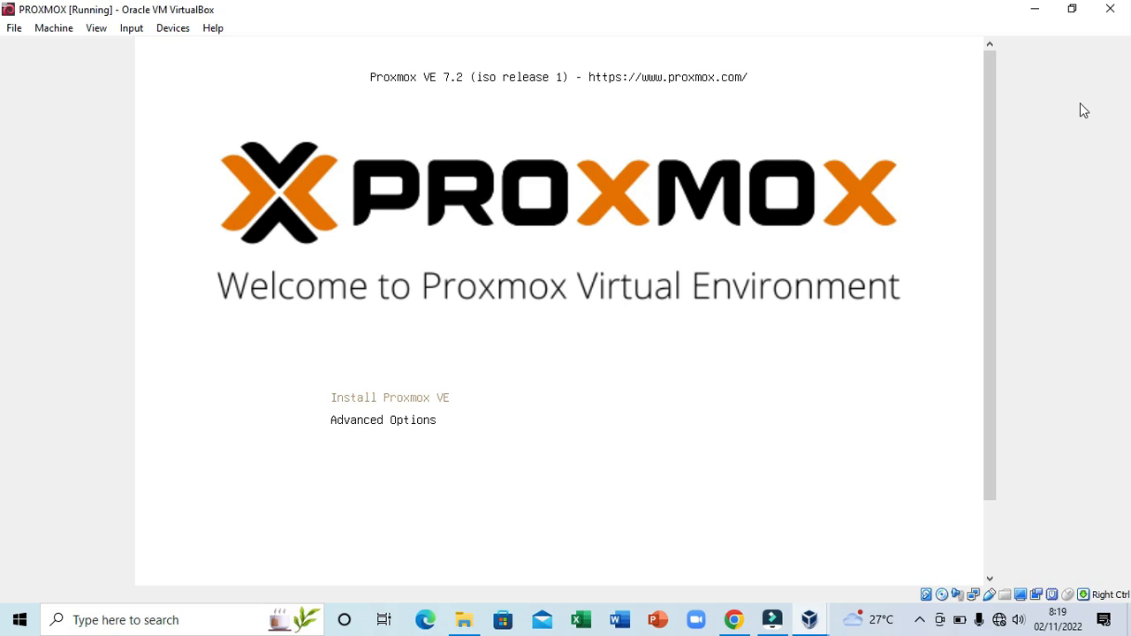
key(Return)
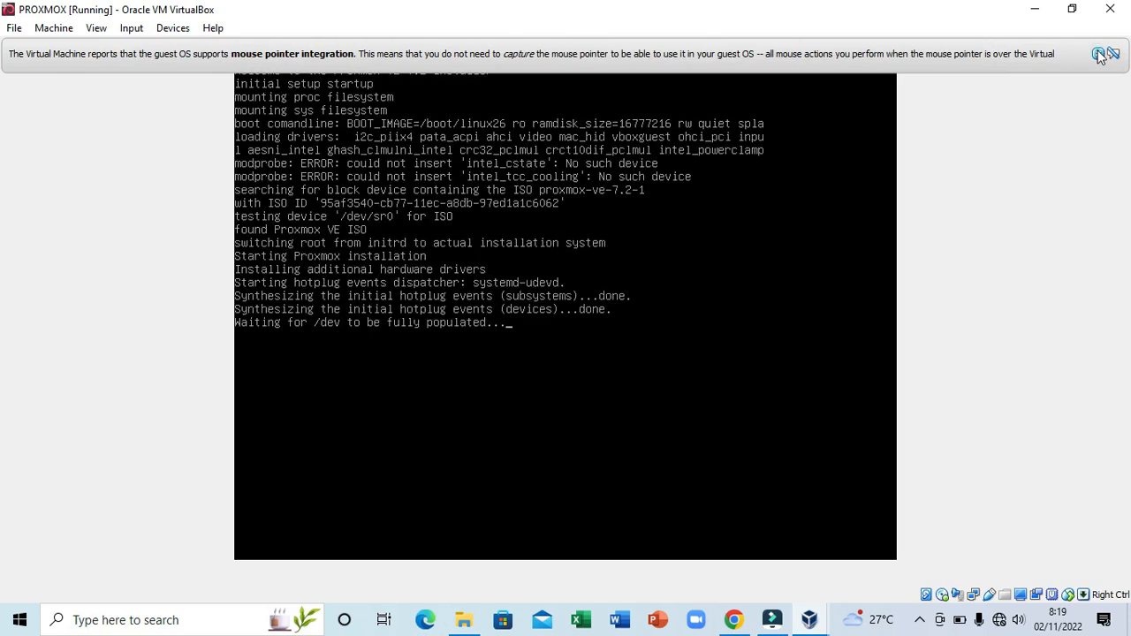
- Dismiss the mouse integration notice and the KVM-not-supported warning
click(1100, 55)
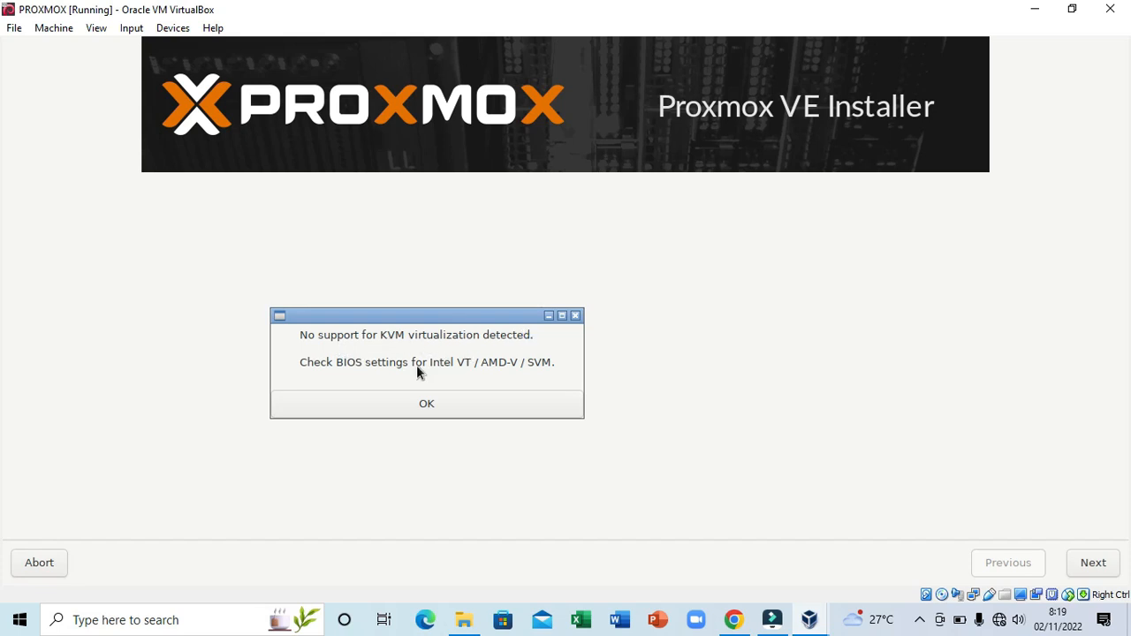
click(465, 410)
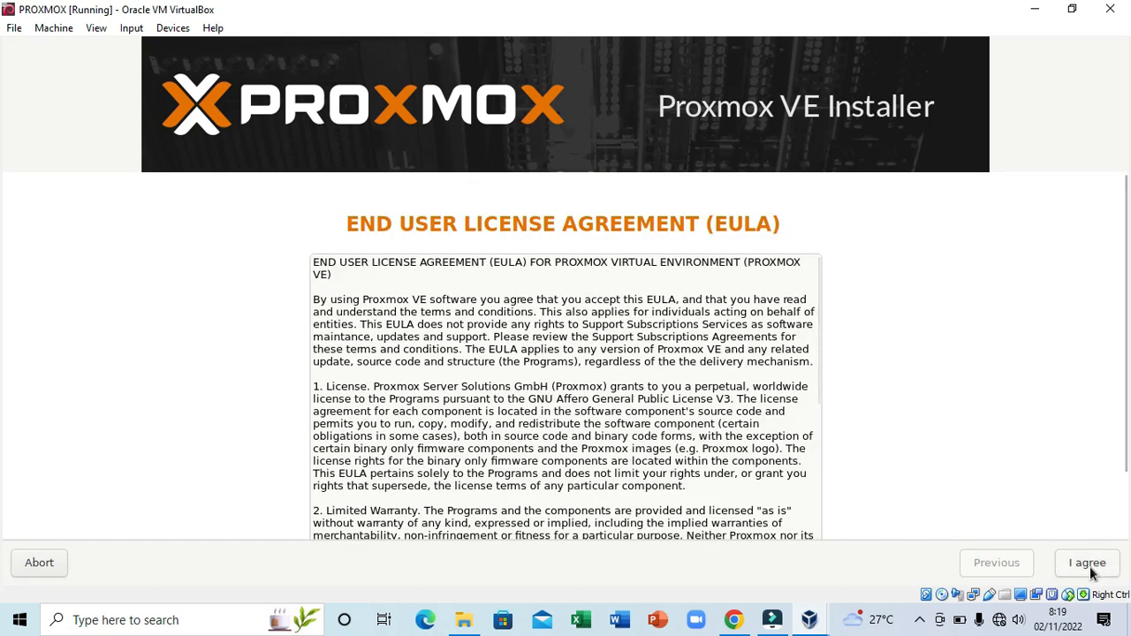
- Agree to the EULA and keep /dev/sda as the target hard disk
click(1093, 574)
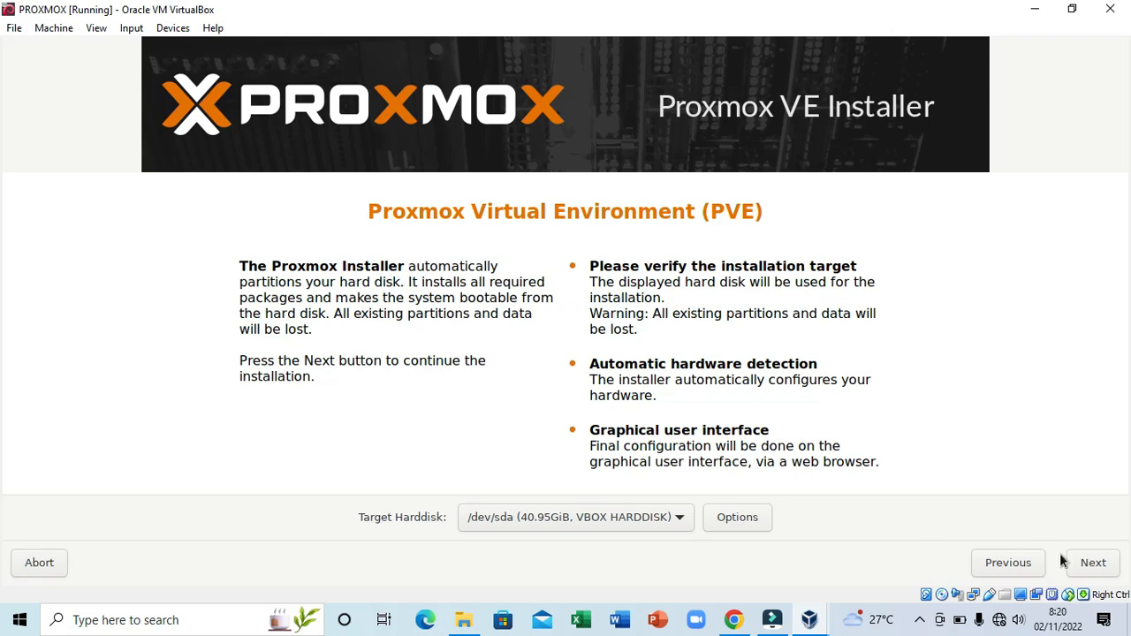
click(1091, 563)
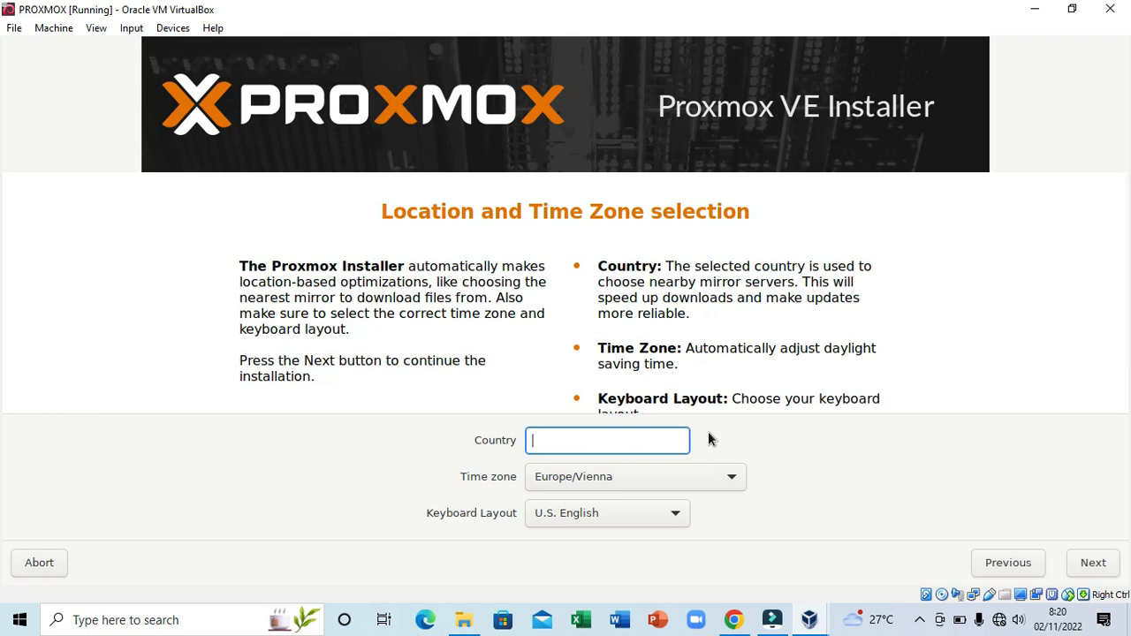
- Choose Indonesia as the country (time zone Asia/Jakarta) and continue
text(indo)
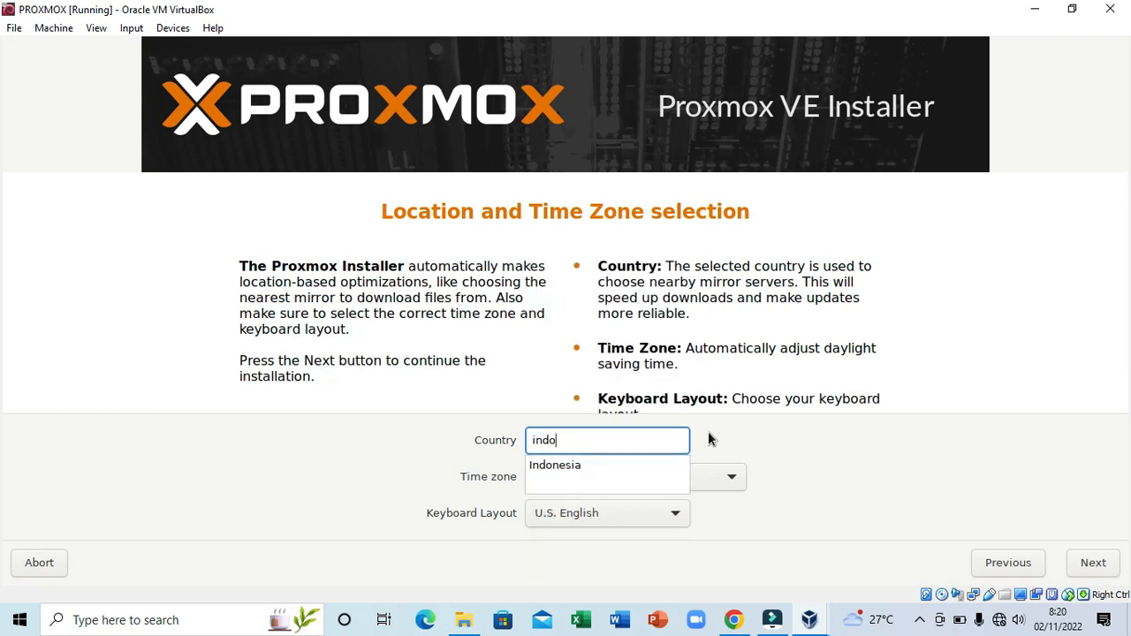
click(644, 464)
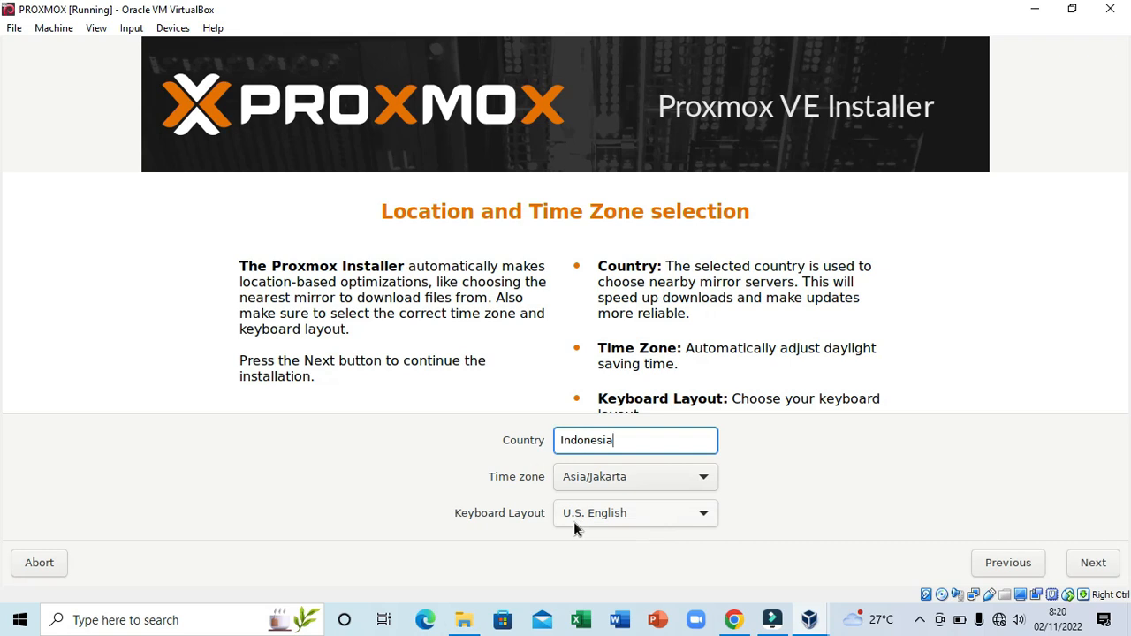
click(1092, 564)
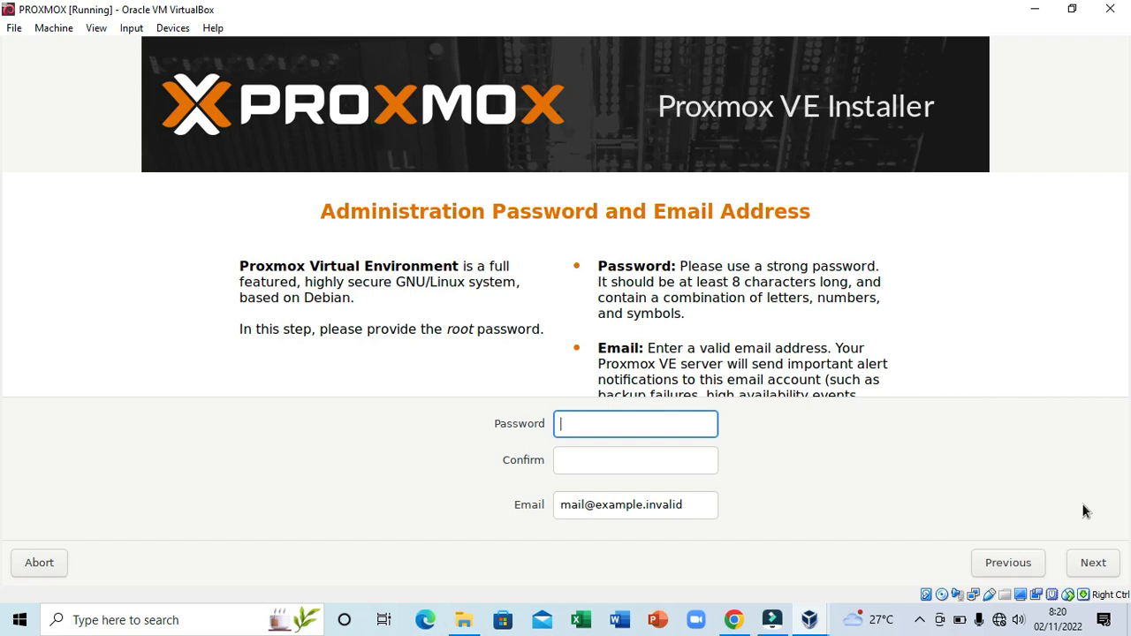
- Enter and confirm the root password, replace the default e-mail with the admin's address, and continue
text(********)
click(645, 460)
text(*******)
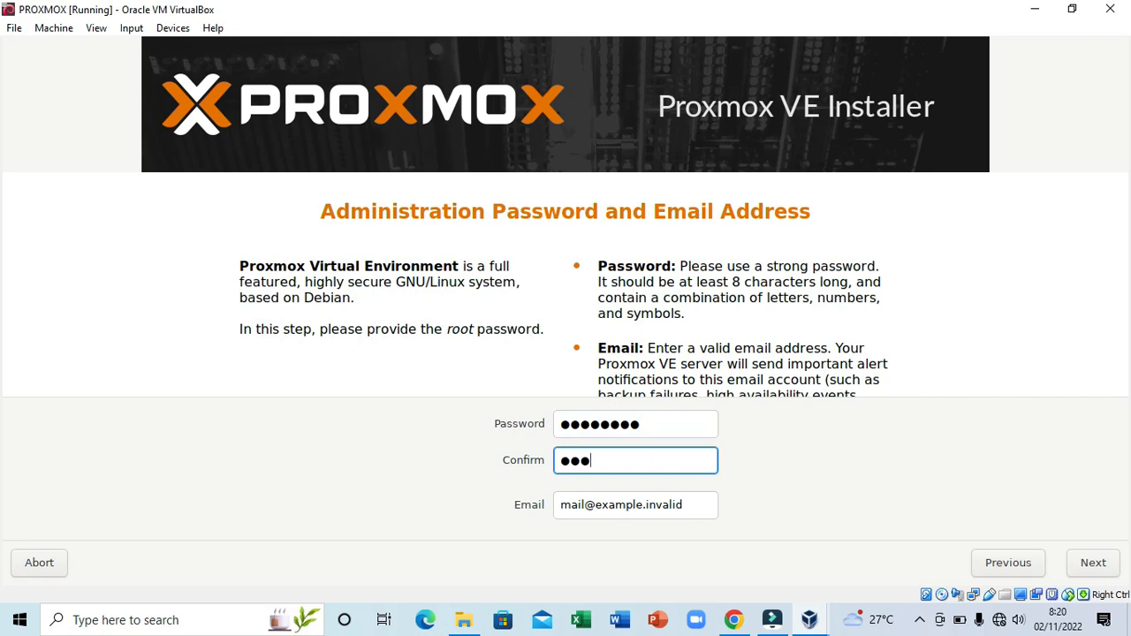
text(*)
drag(698, 507, 482, 494)
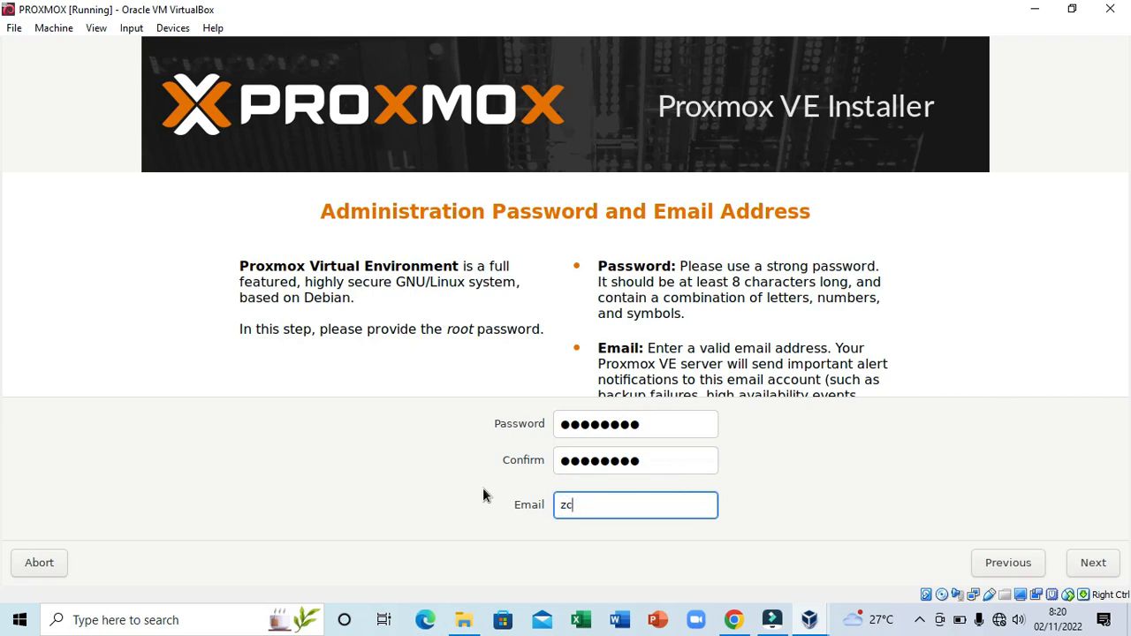
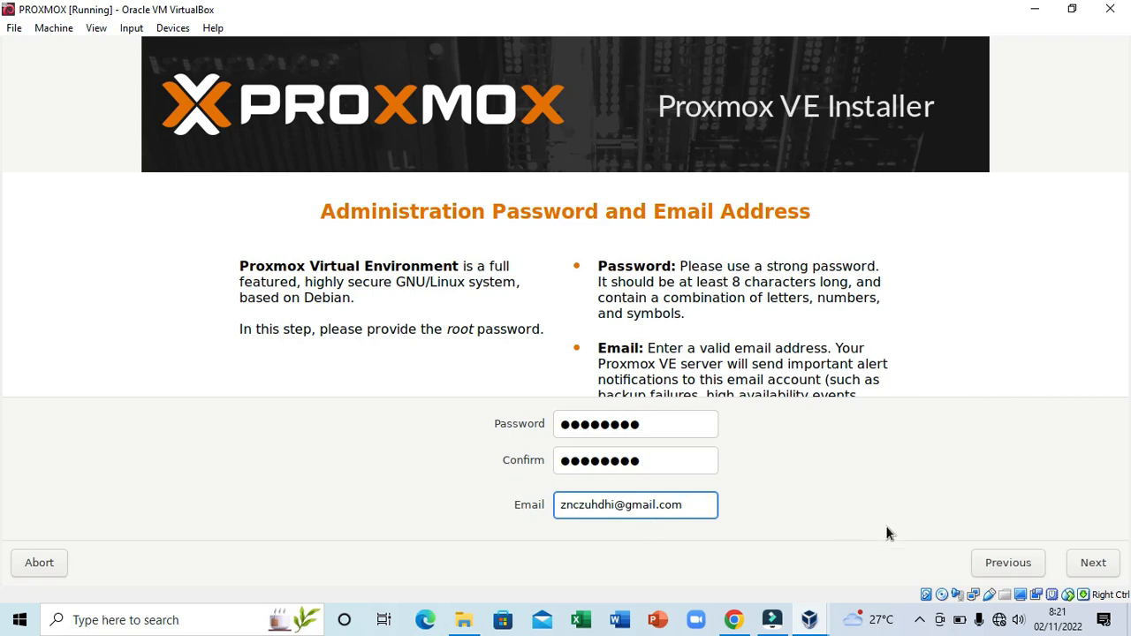
click(1094, 566)
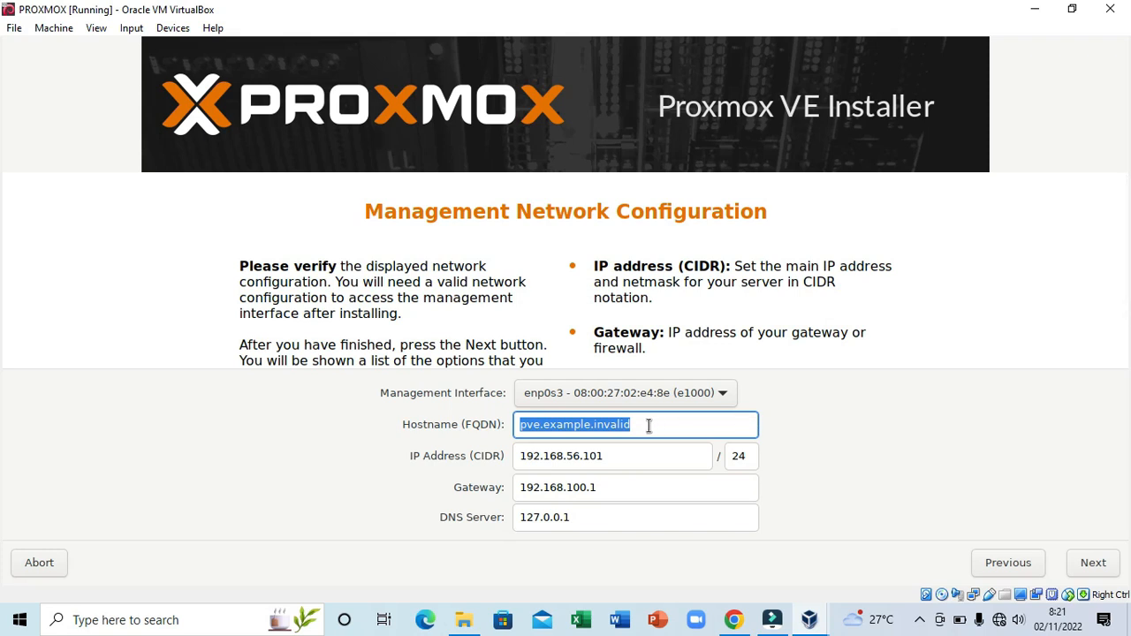
- Set the hostname to vps.net and the management IP to 192.168.56.10/24
key(BackSpace)
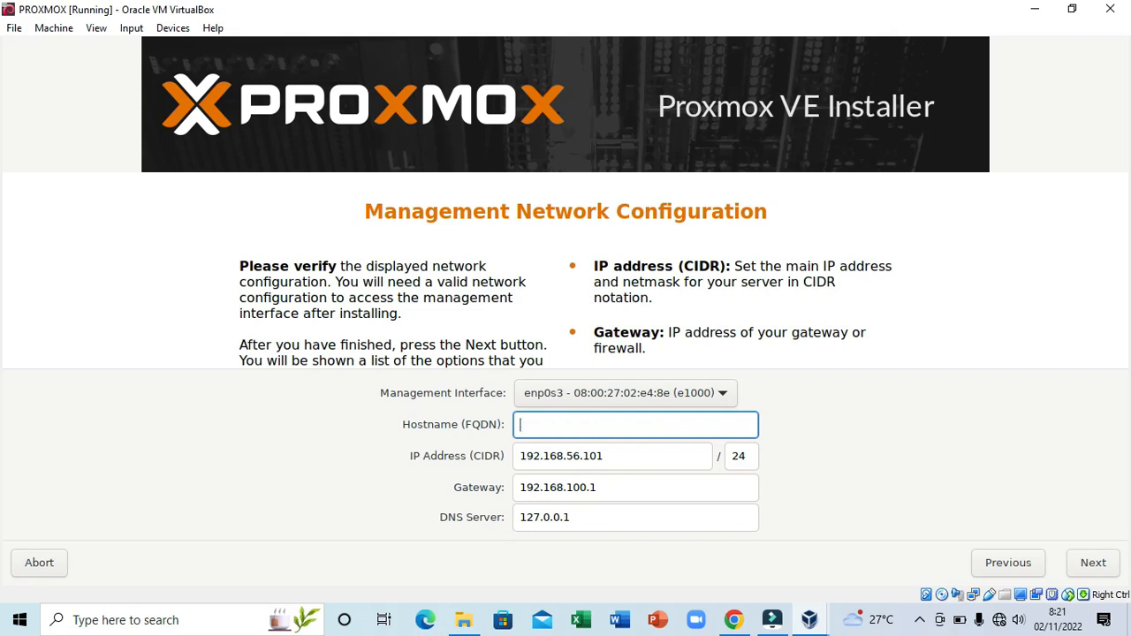
text(vps.net)
click(655, 459)
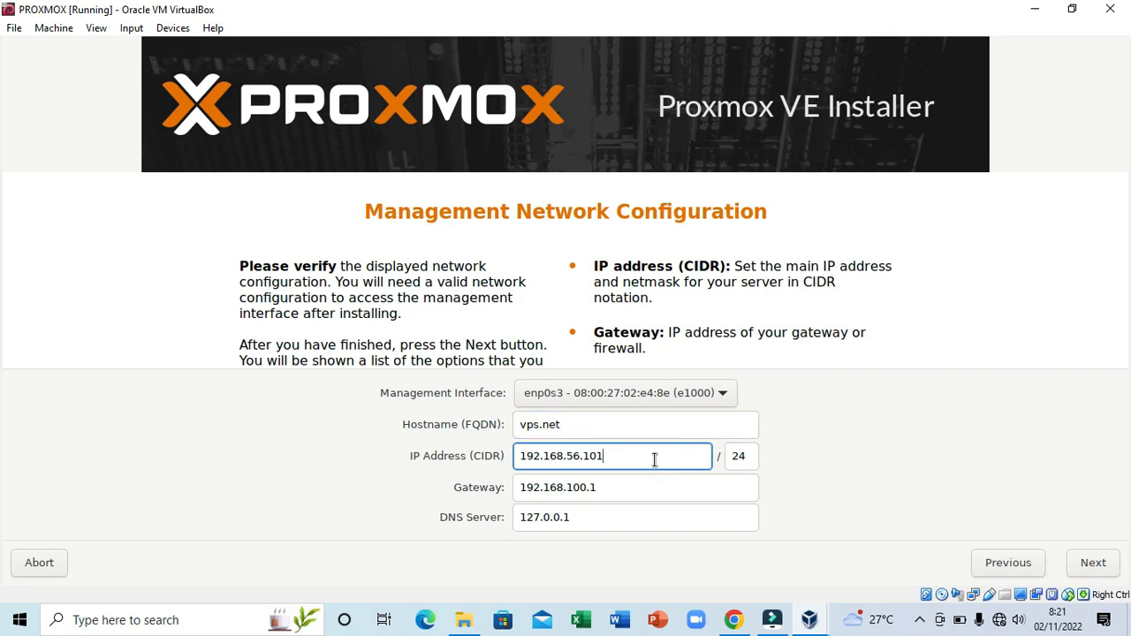
key(BackSpace)
- Set the gateway to 192.168.56.1 and the DNS server to 192.168.56.10
click(603, 492)
key(BackSpace)
key(BackSpace)
key(BackSpace)
key(BackSpace)
key(BackSpace)
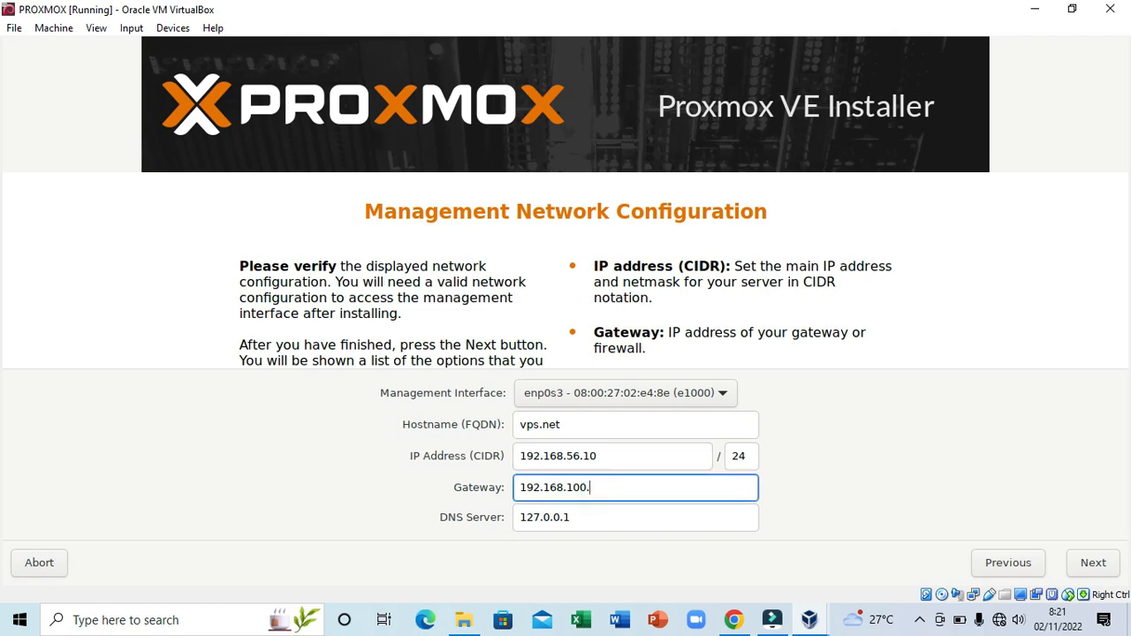
text(56.1)
drag(599, 522, 471, 517)
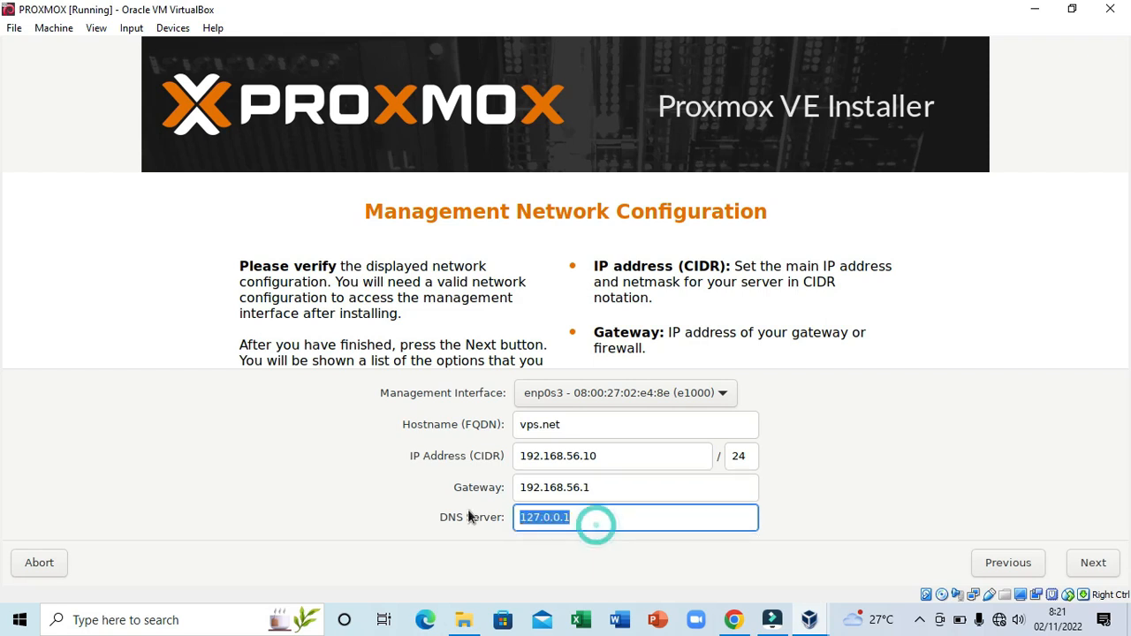
text(192)
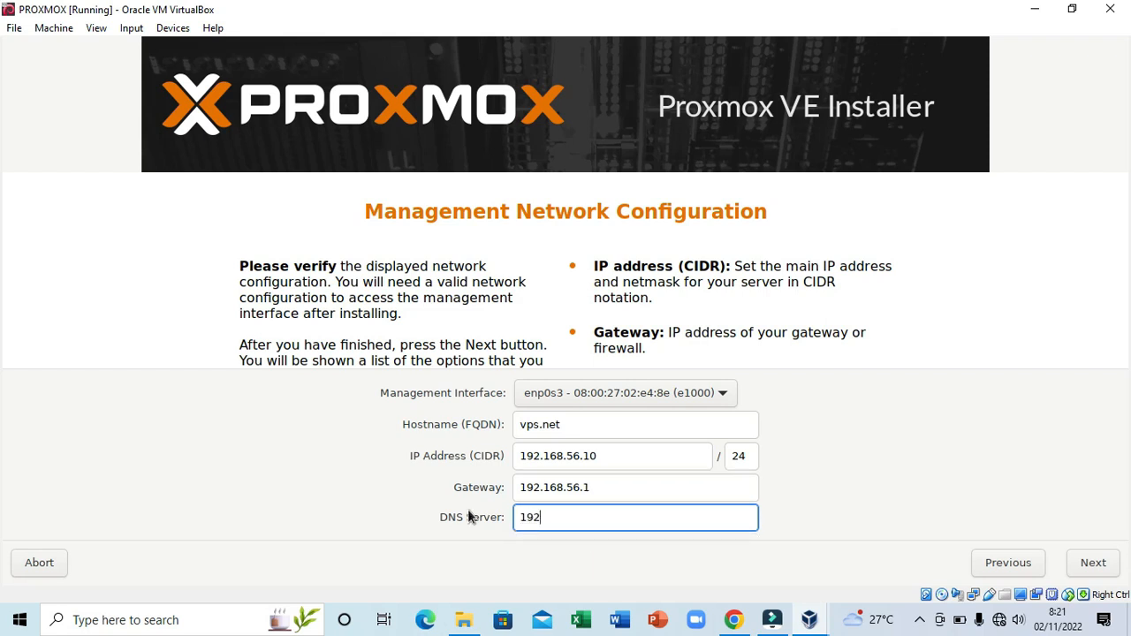
text(.168.56.10)
- Check the chosen settings on the installer's Summary page and launch the Proxmox VE installation
click(1091, 563)
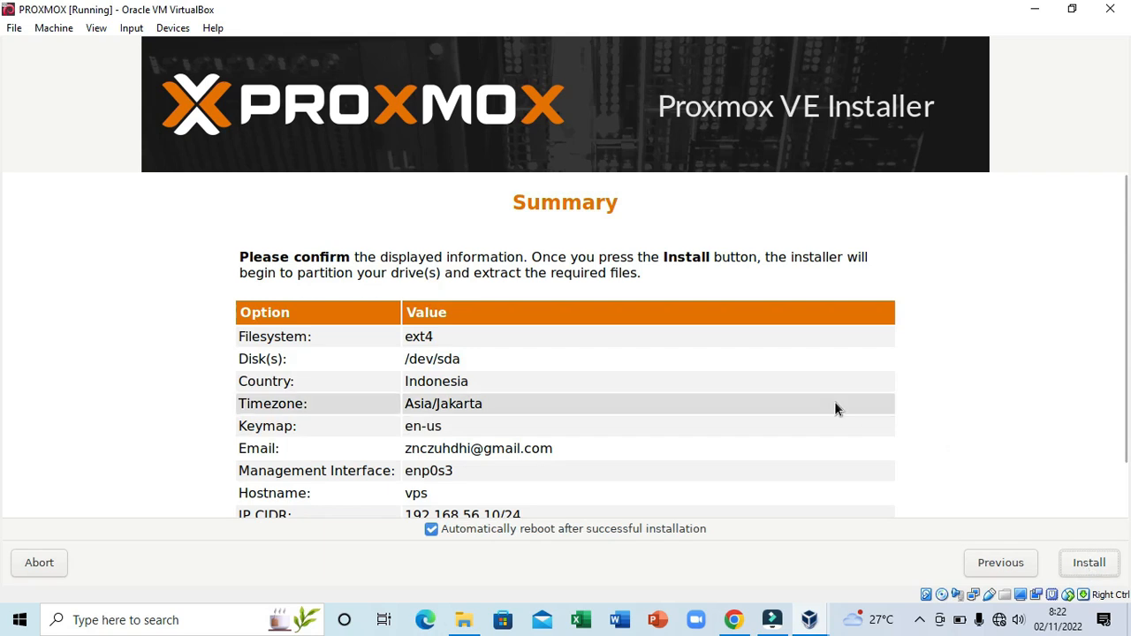
scroll(836, 409, down, 1)
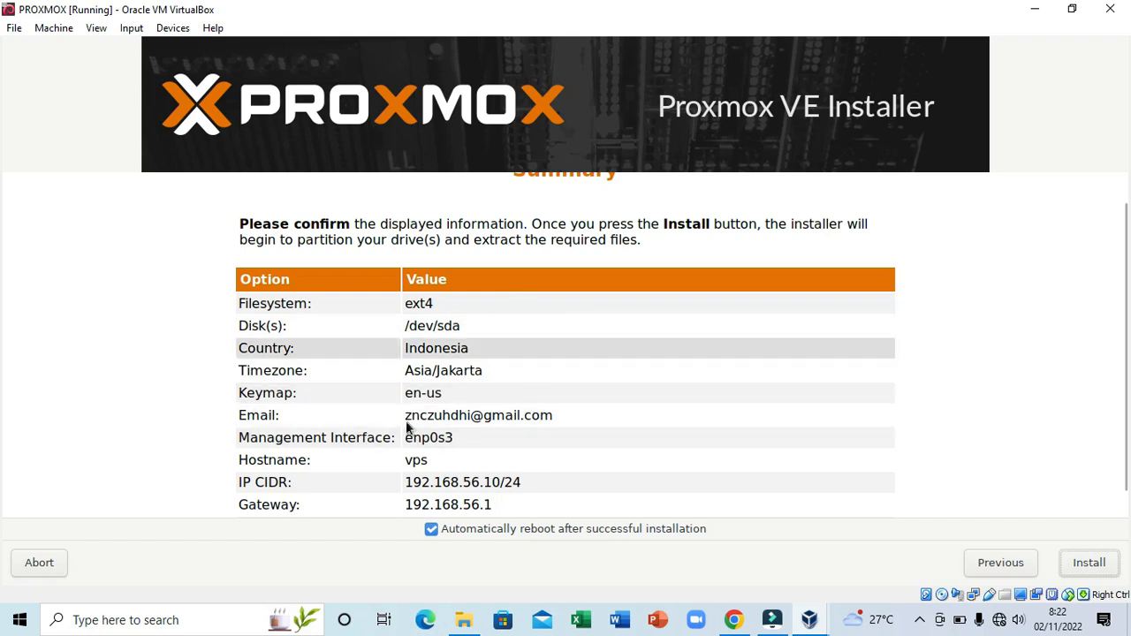
scroll(515, 458, down, 1)
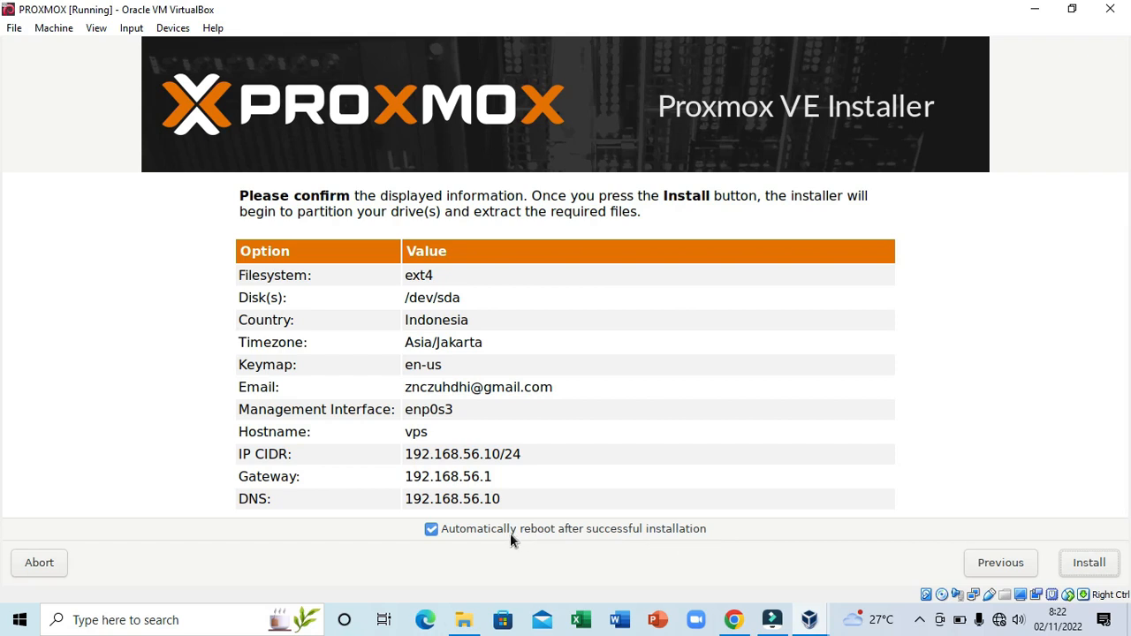
click(1091, 567)
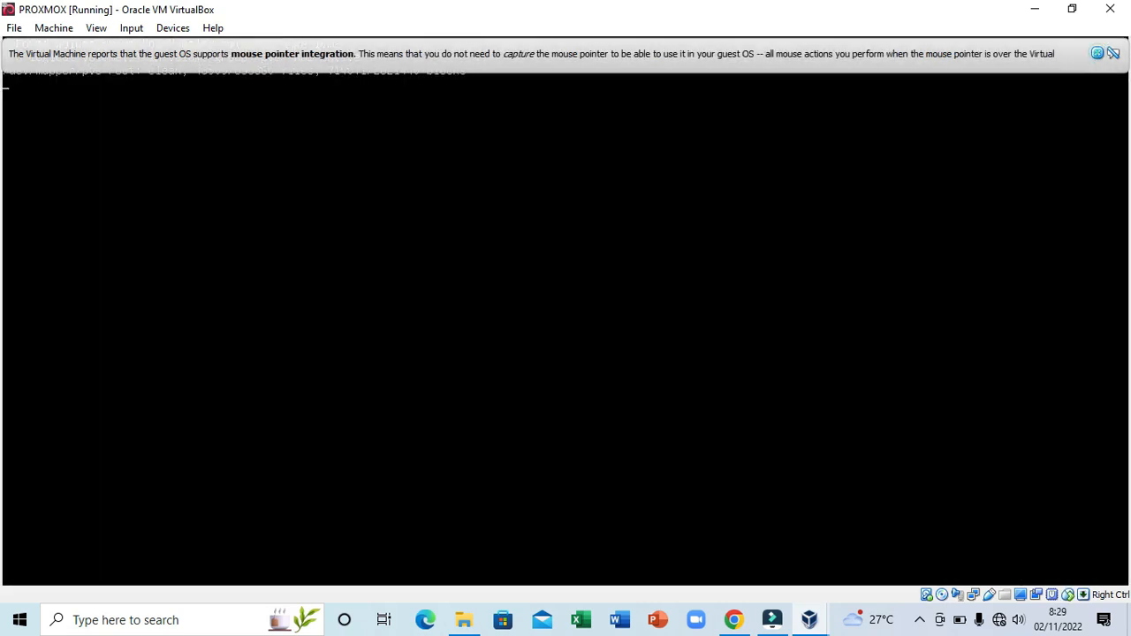
- After the install and reboot finish, close VirtualBox's mouse pointer integration notice
click(1098, 53)
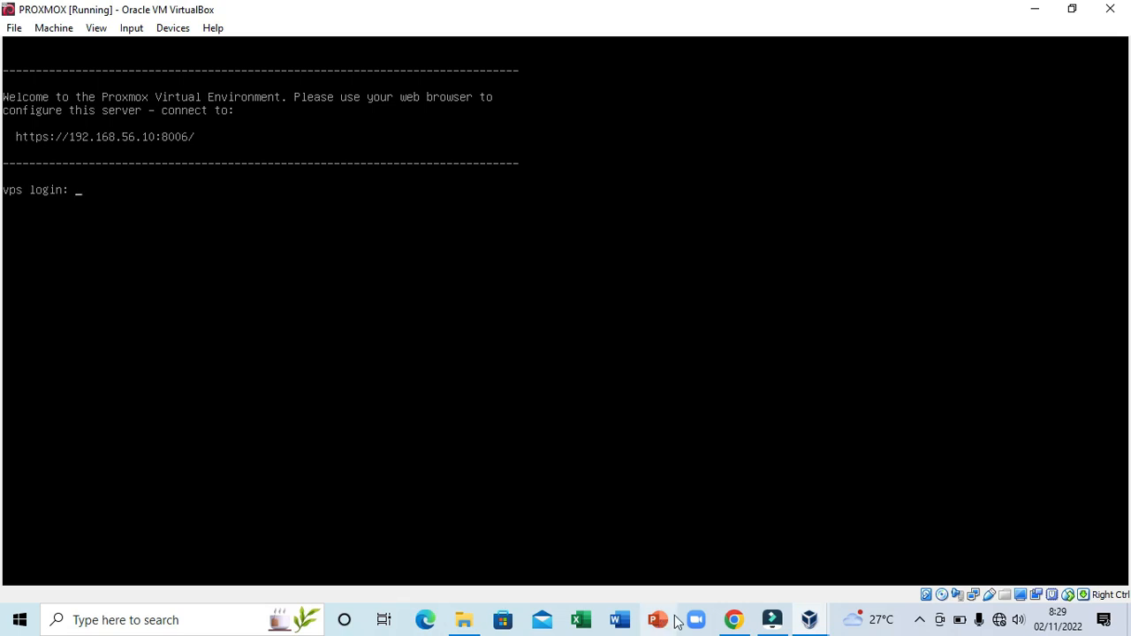
- Open Network Connections from the Ethernet settings and select VirtualBox Host-Only Network
click(1000, 622)
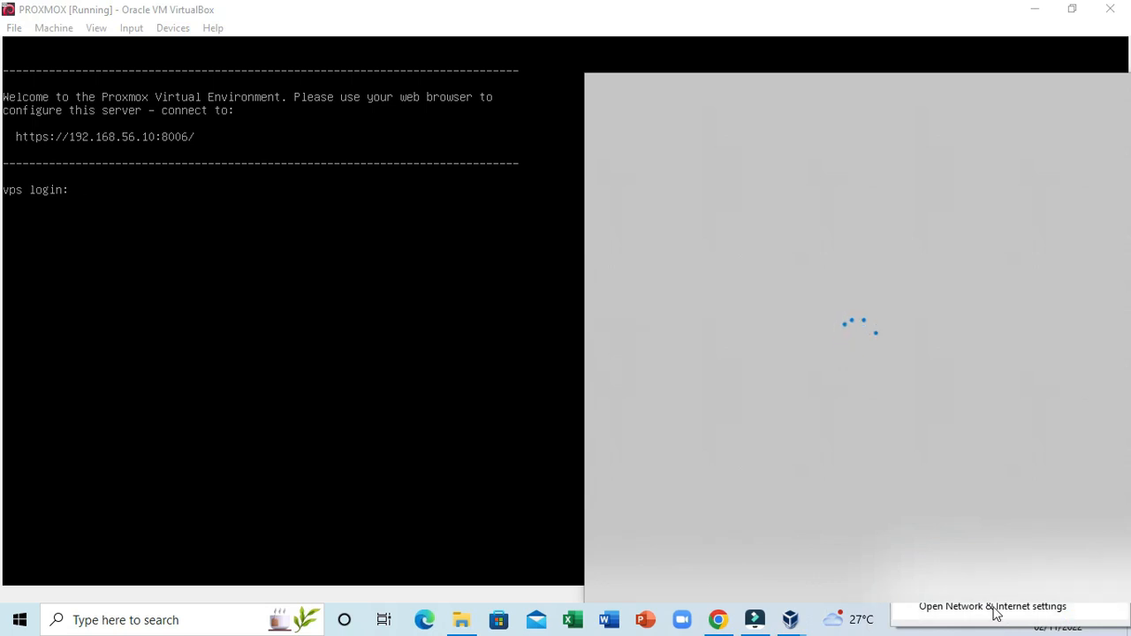
click(993, 607)
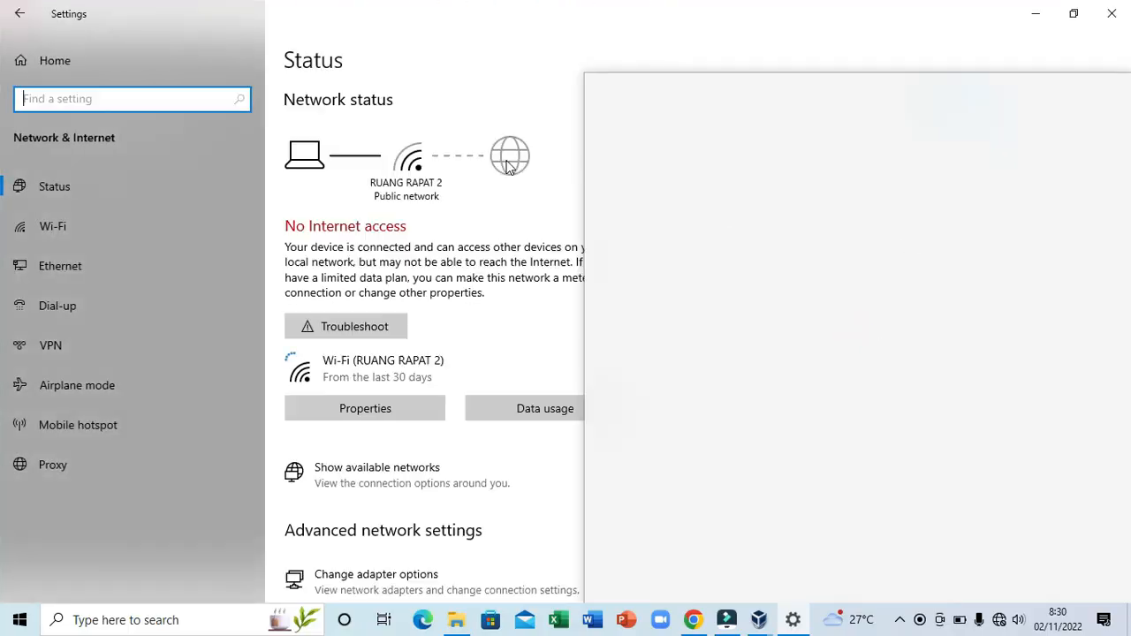
click(510, 40)
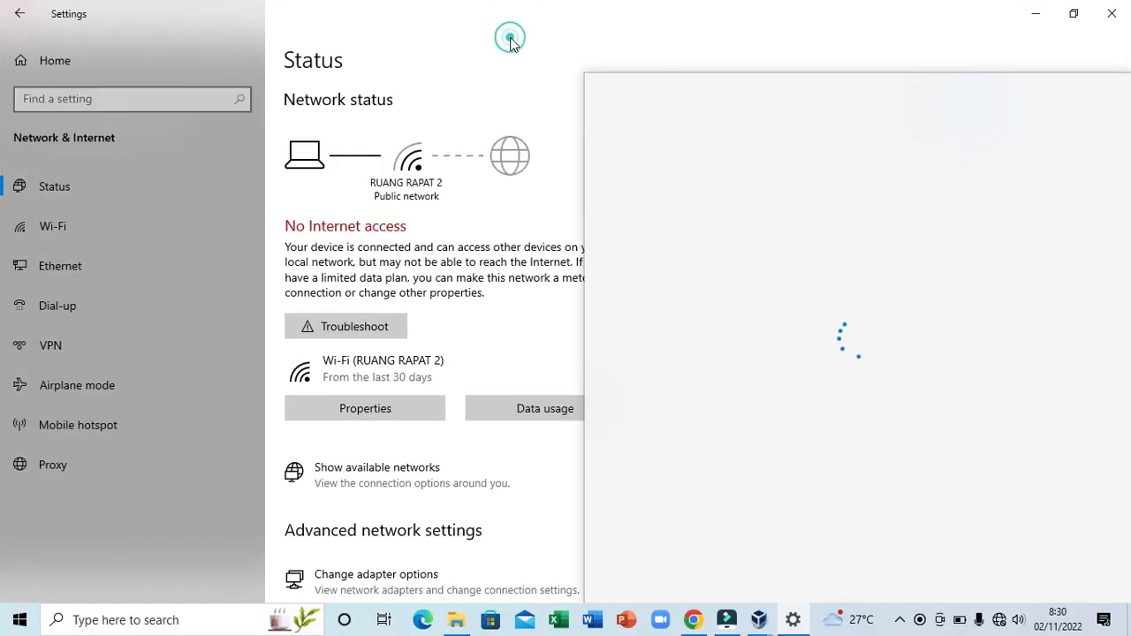
click(853, 623)
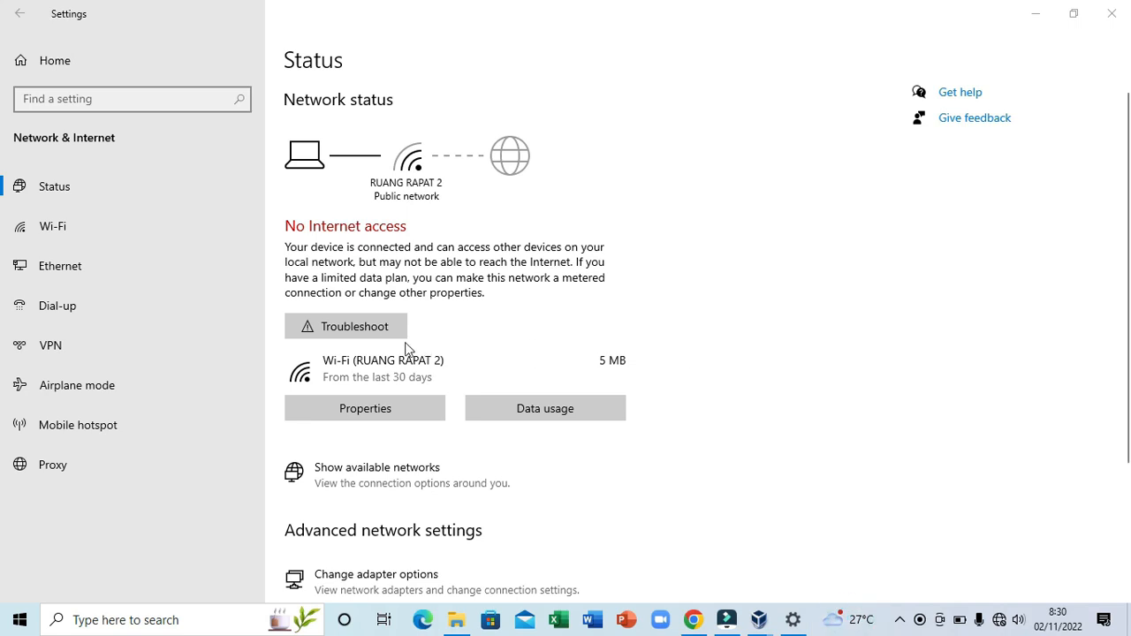
click(90, 265)
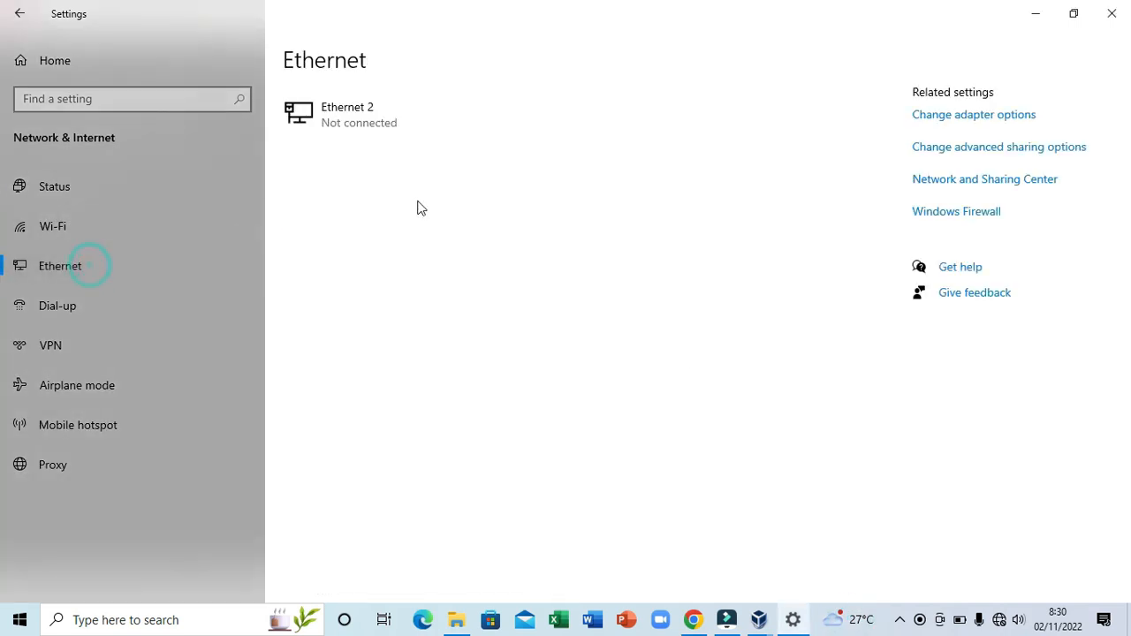
click(994, 115)
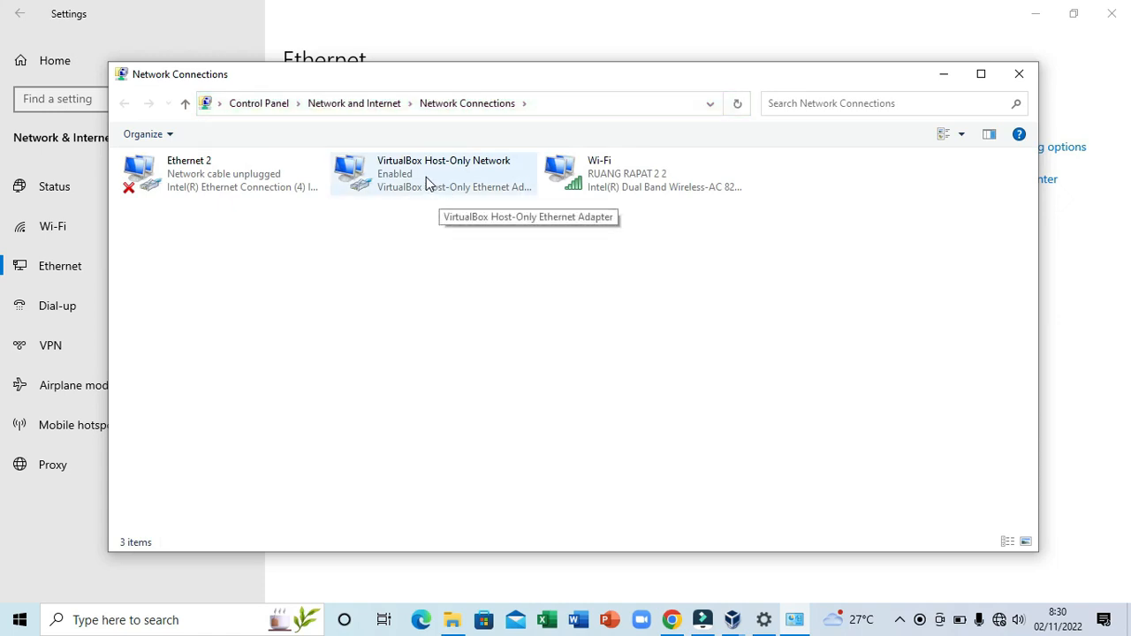
click(426, 176)
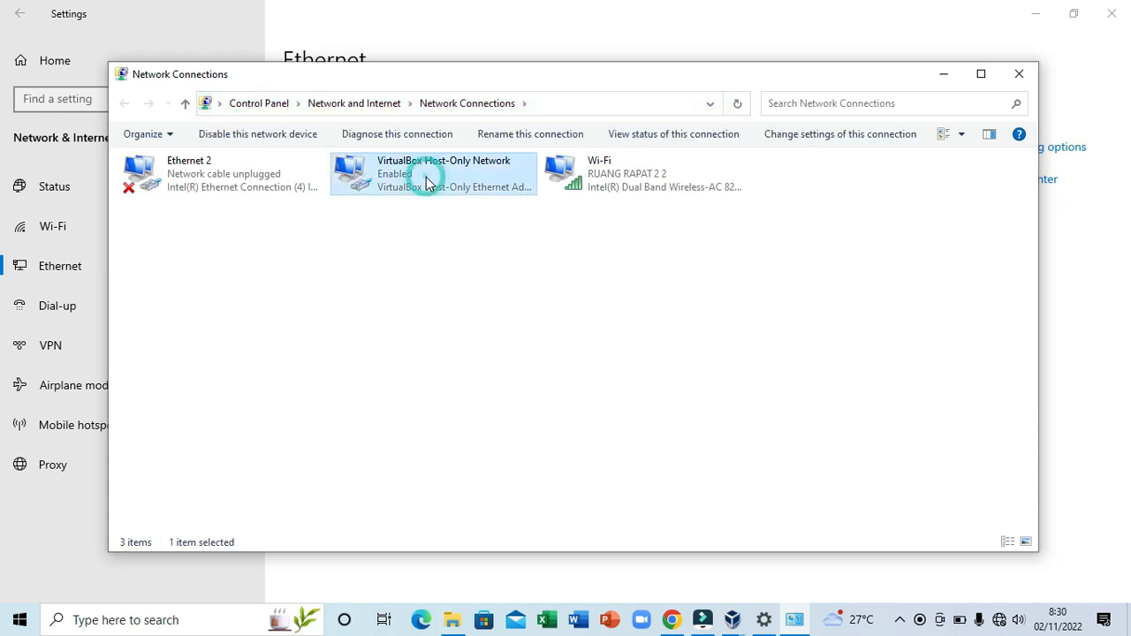
- Open the host-only adapter's IPv4 properties and set its IP to 192.168.56.5
right_click(426, 176)
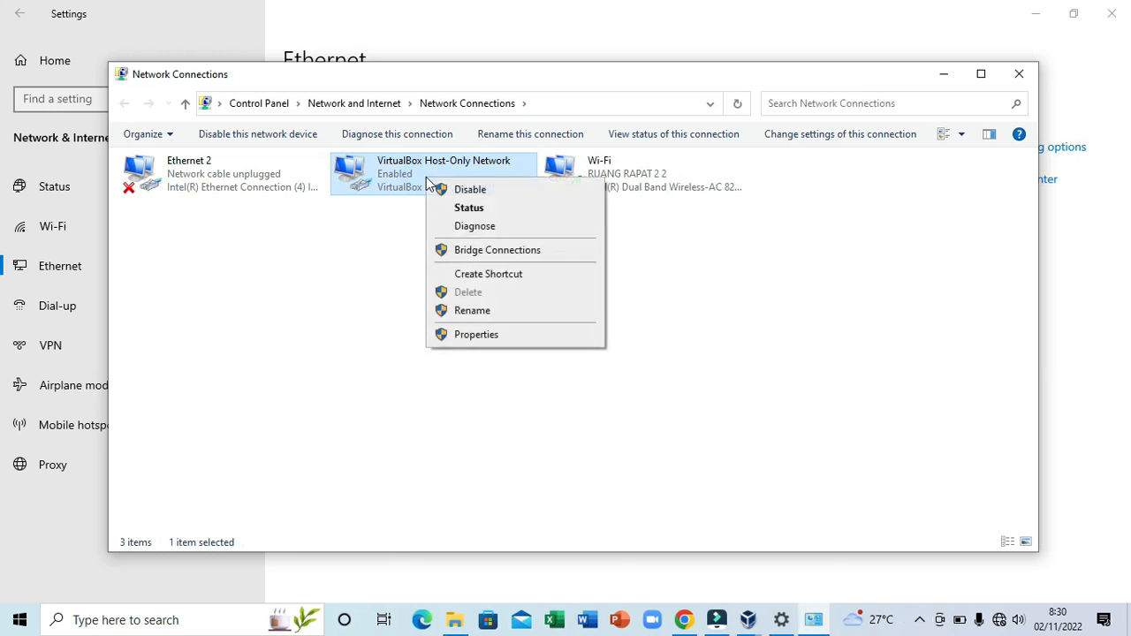
click(492, 333)
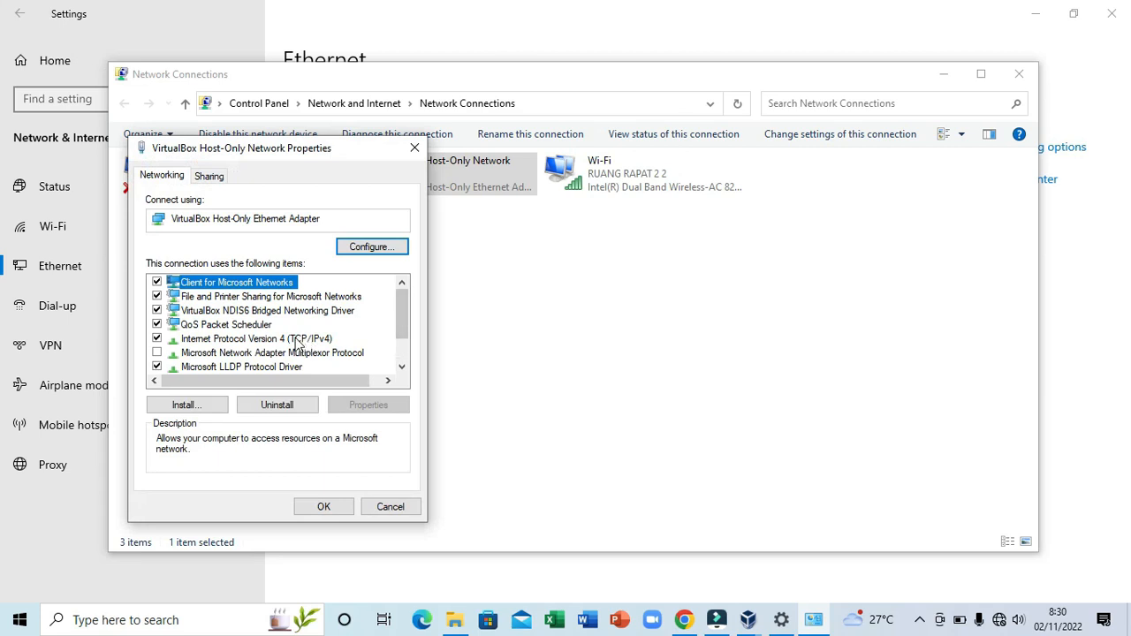
double_click(289, 340)
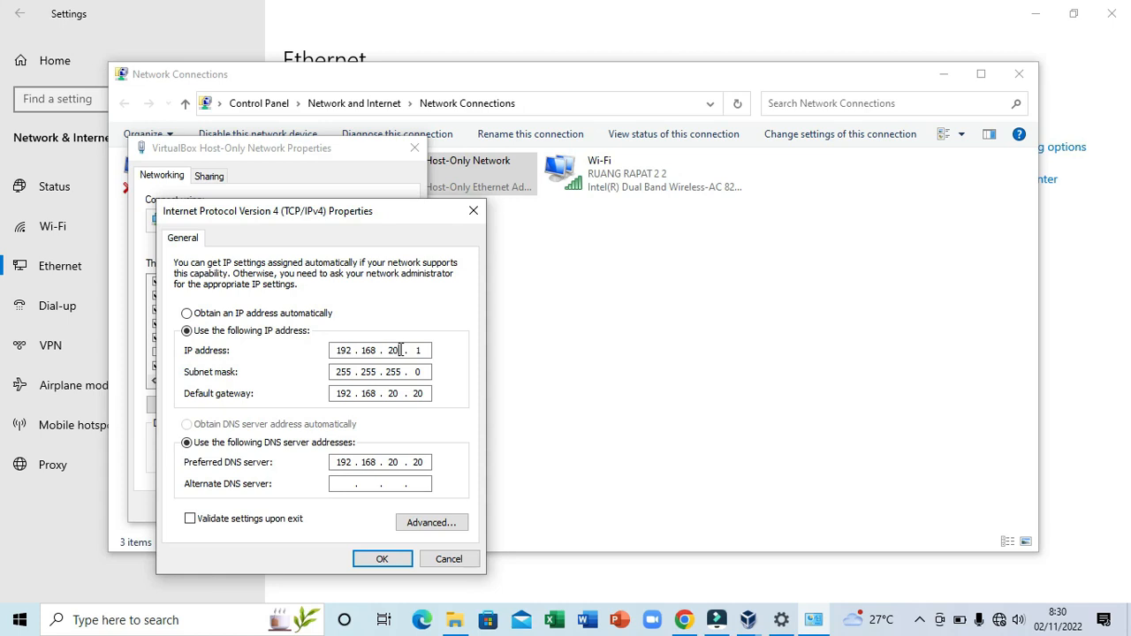
key(BackSpace)
key(BackSpace)
text(56)
click(427, 351)
- Set the adapter's default gateway to 192.168.56.1
click(400, 397)
key(BackSpace)
key(BackSpace)
text(56)
key(BackSpace)
key(BackSpace)
text(1)
- Set the preferred DNS server to 192.168.56.10 and save the adapter settings
click(398, 462)
key(BackSpace)
key(BackSpace)
text(56)
click(425, 462)
key(BackSpace)
key(BackSpace)
text(10)
click(387, 559)
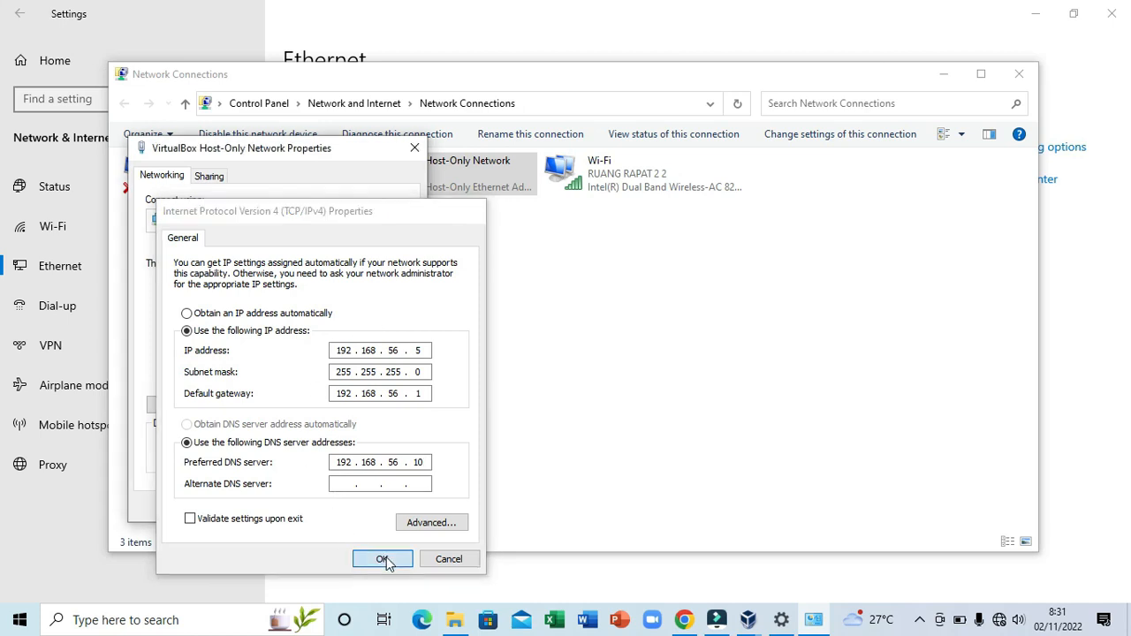
click(332, 508)
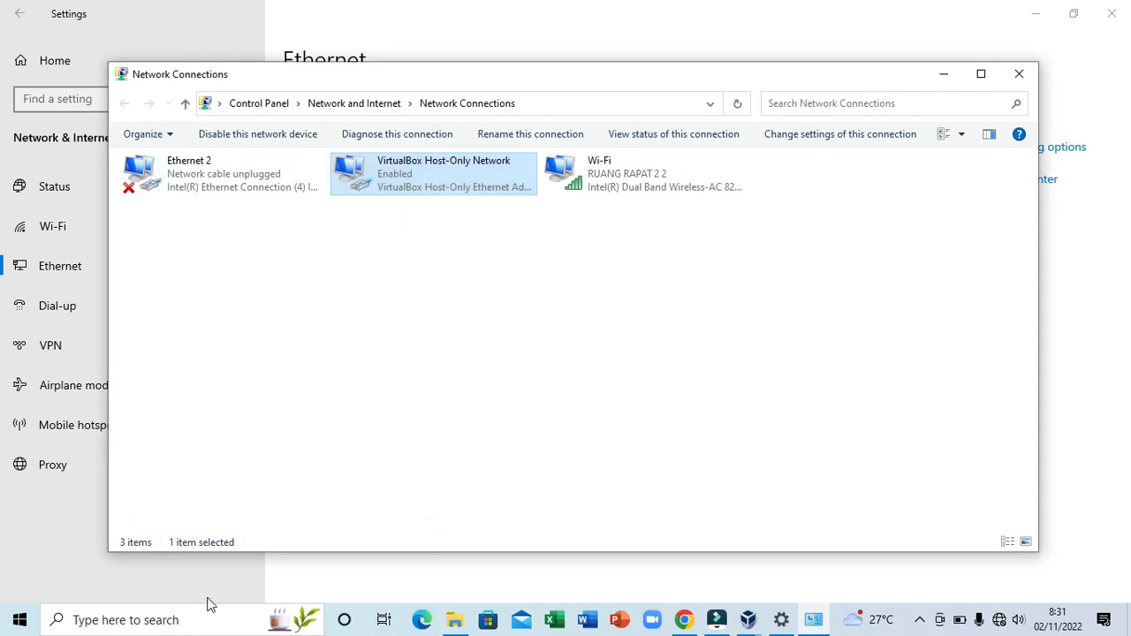
- Ping 192.168.56.10 from Command Prompt, then close the prompt
click(185, 623)
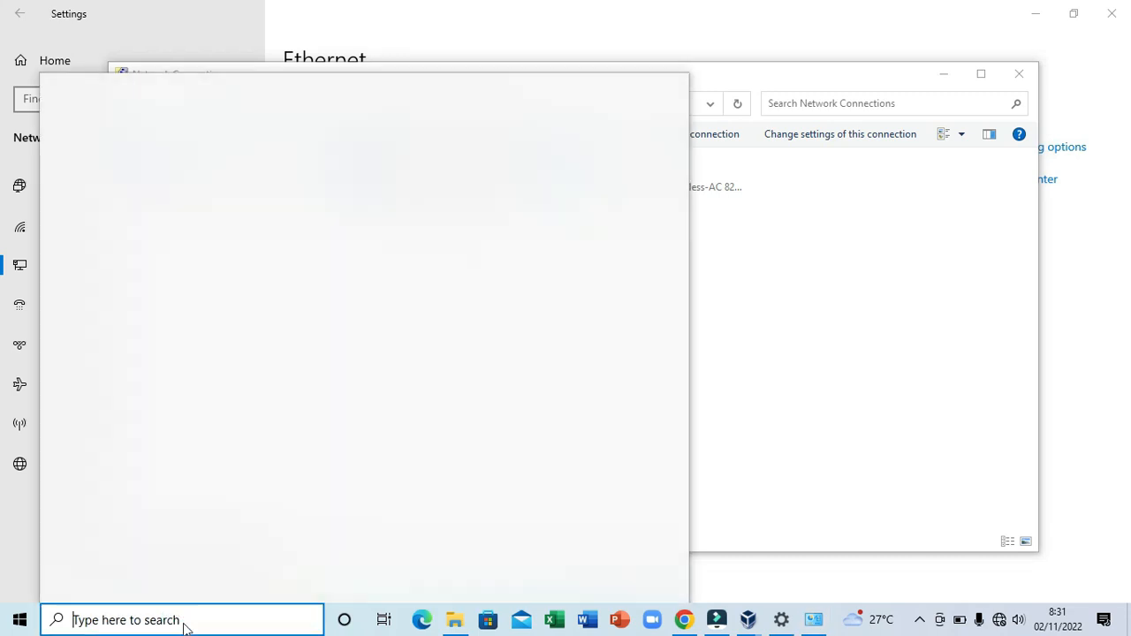
text(cmd)
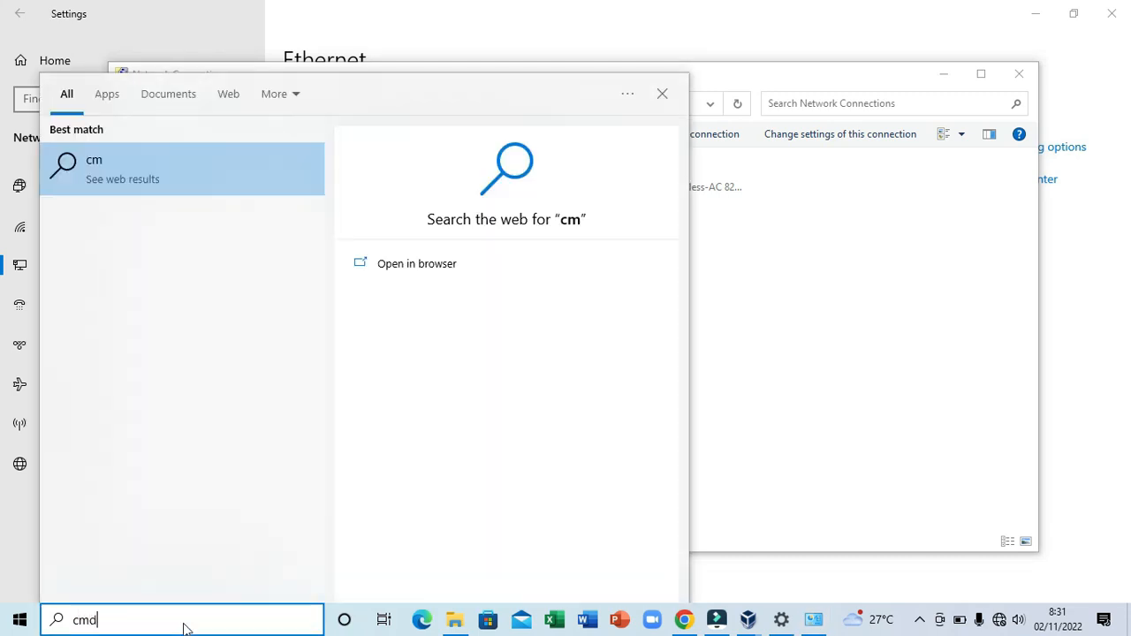
click(148, 177)
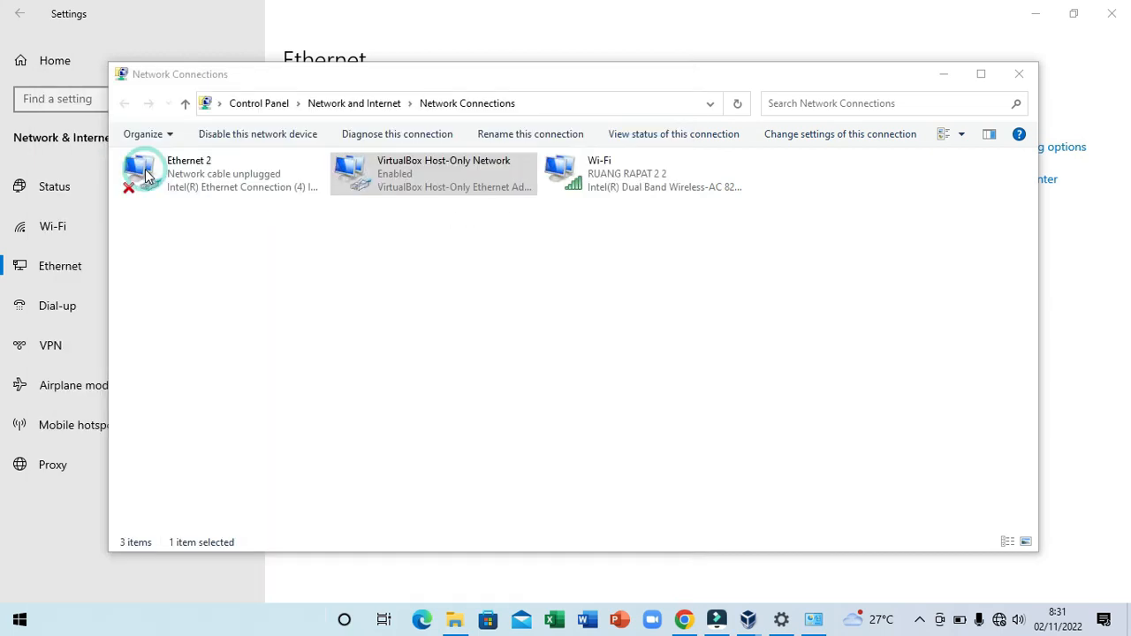
text(ping 192.168.56.10)
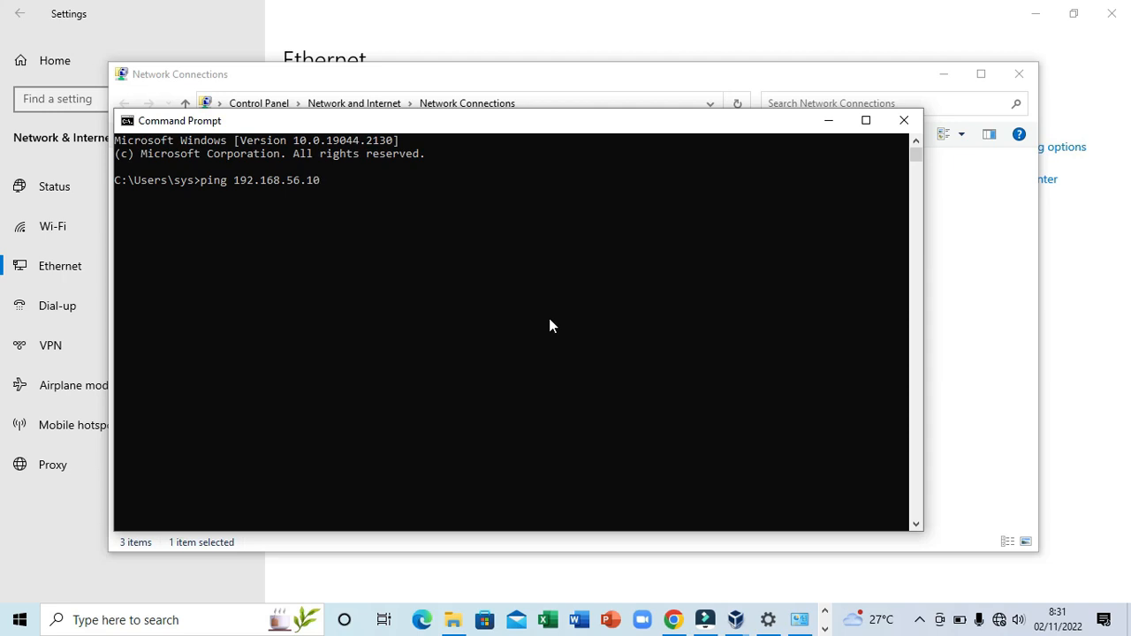
key(Return)
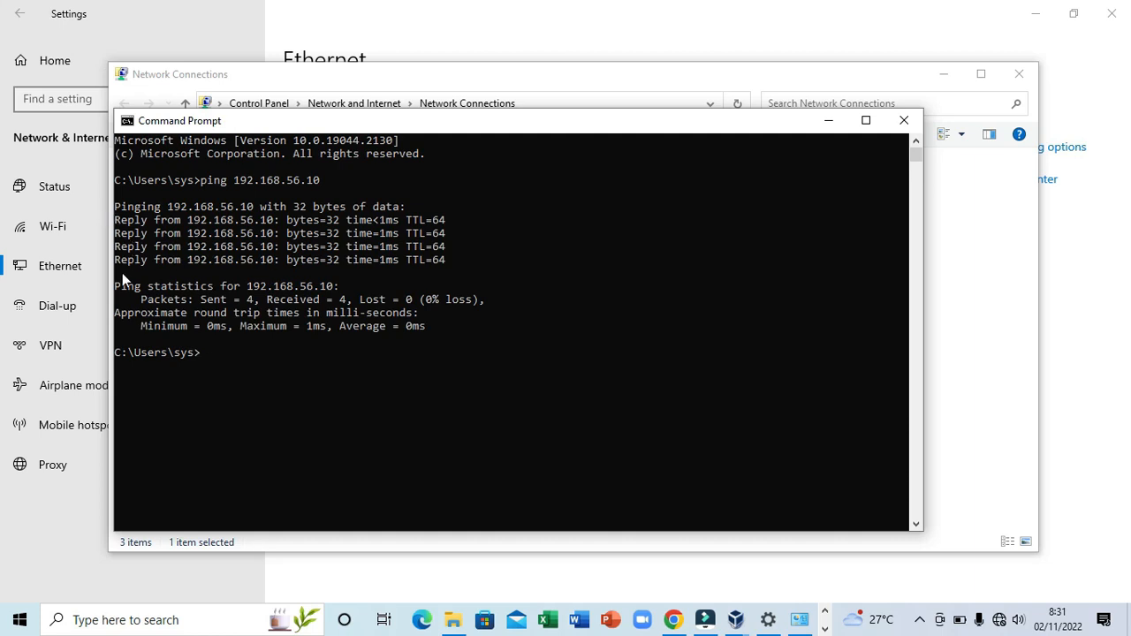
click(902, 120)
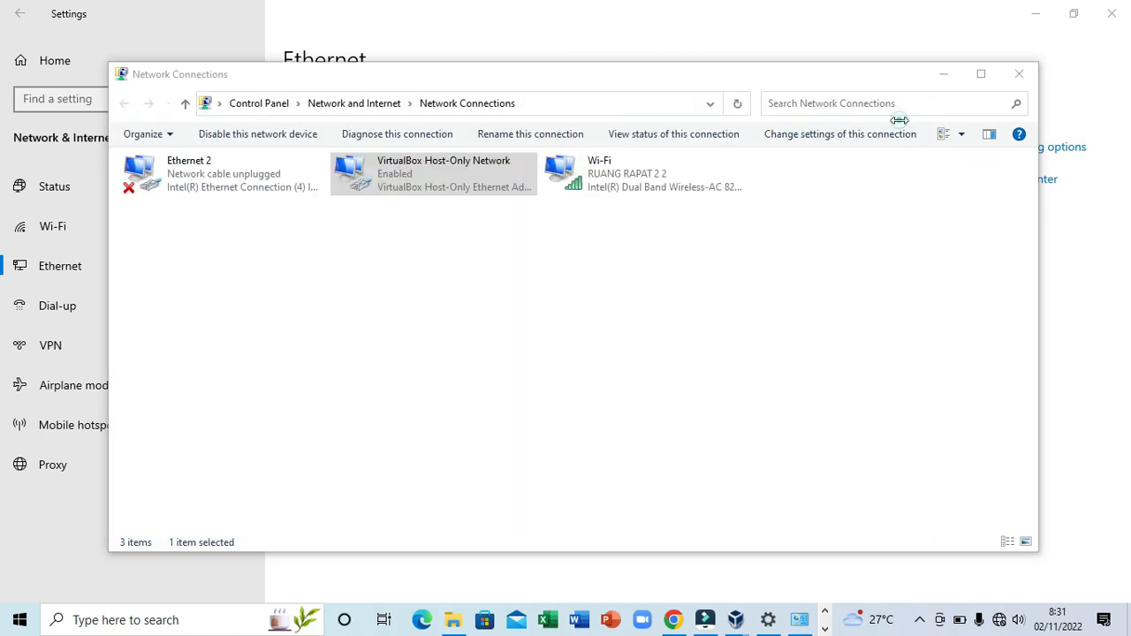
- Minimize the Network Connections and Settings windows to uncover the VirtualBox console
click(944, 75)
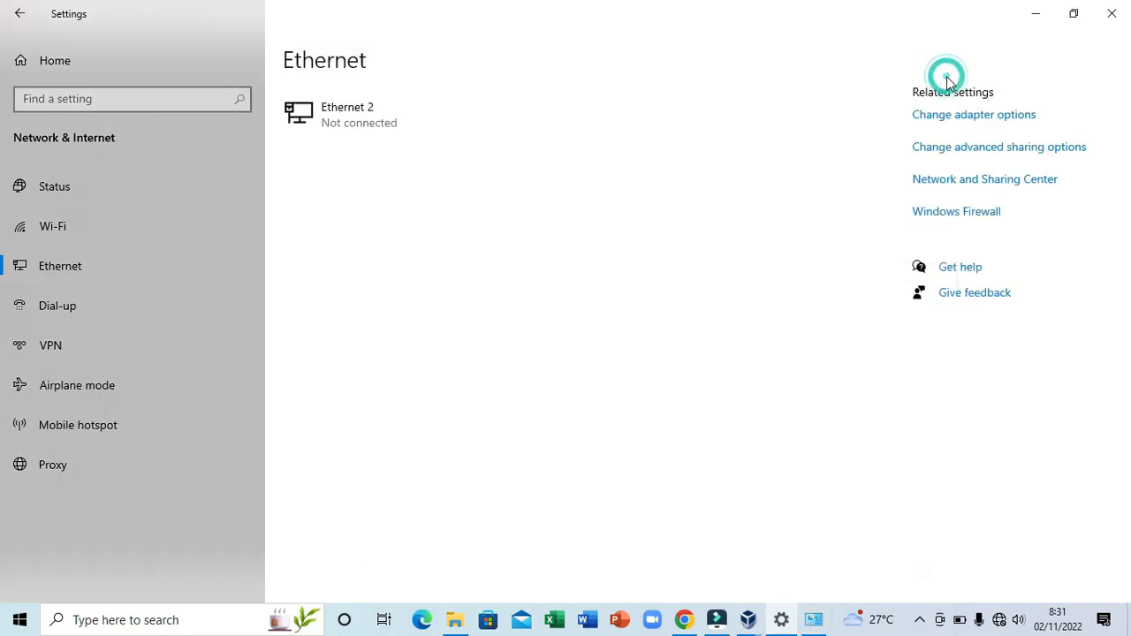
click(1034, 12)
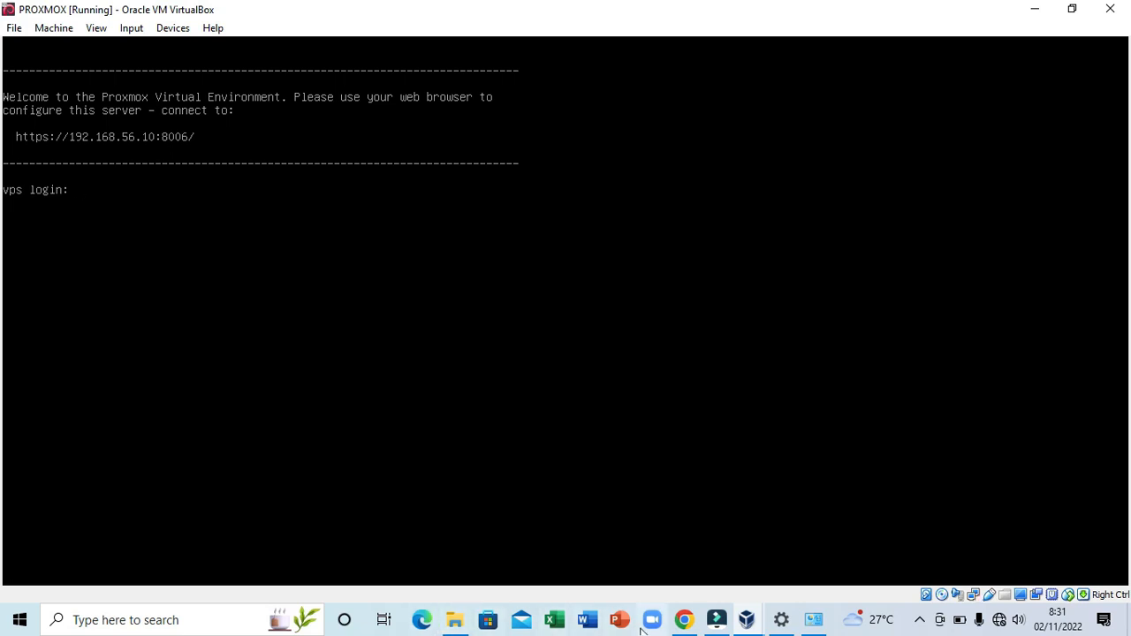
mouse_move(682, 624)
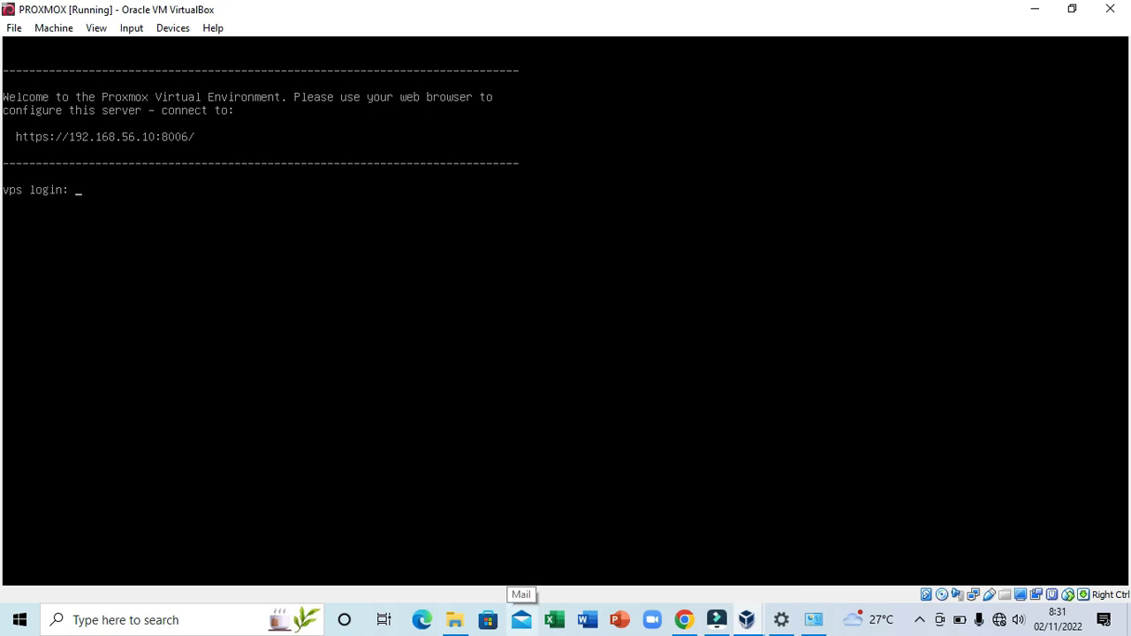
- Browse to 192.168.56.10:8006 in a new Chrome tab
click(688, 624)
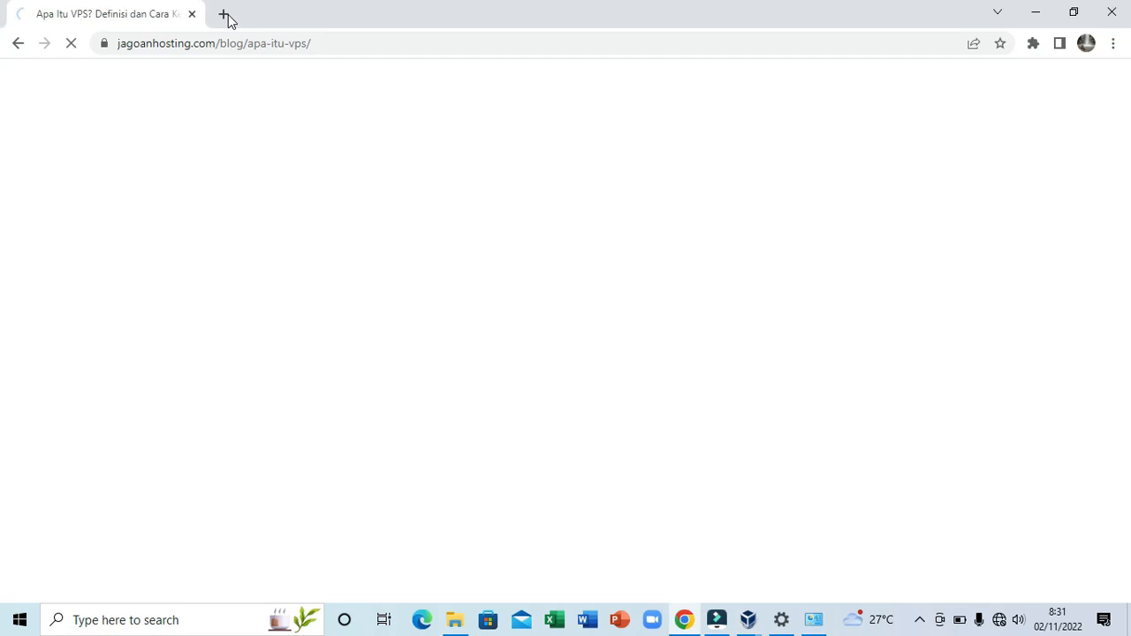
click(217, 24)
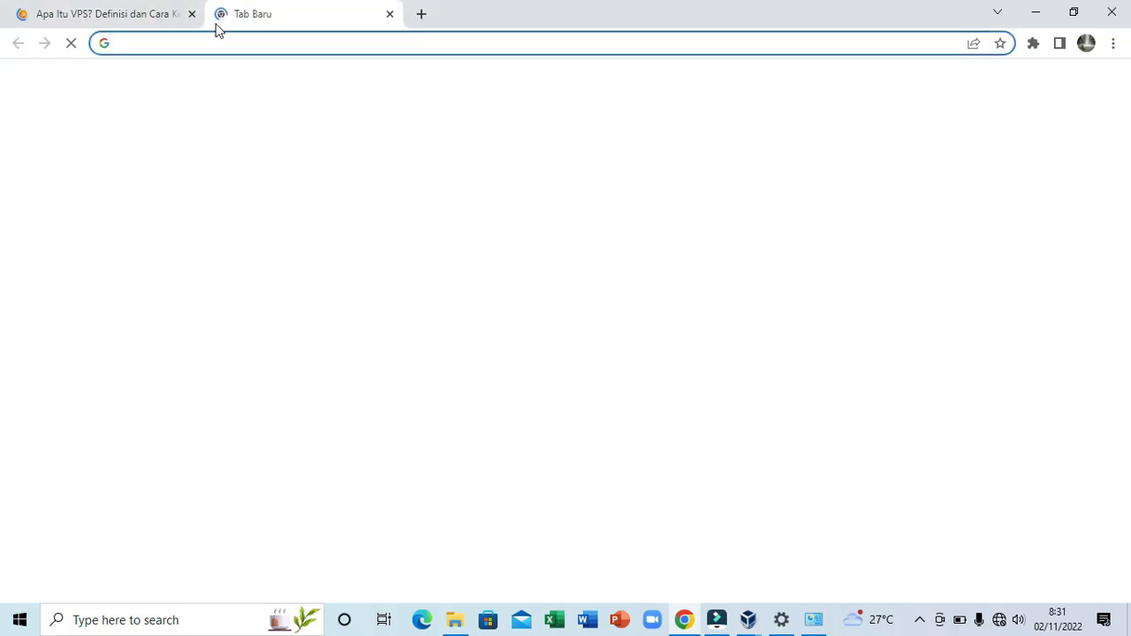
click(282, 42)
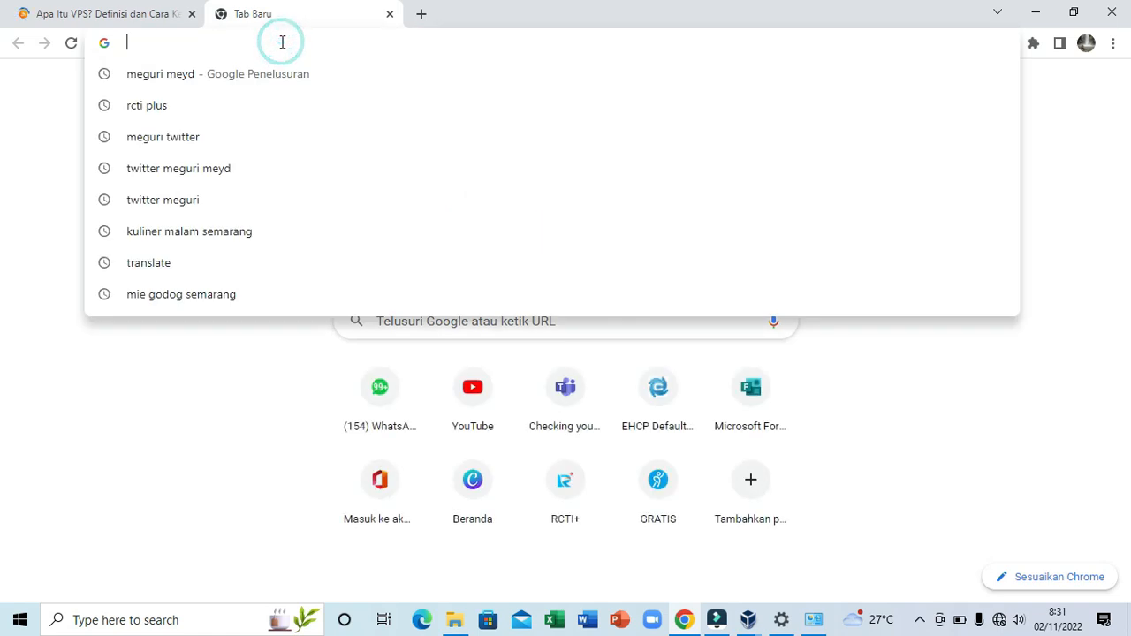
text(192.168.56.10)
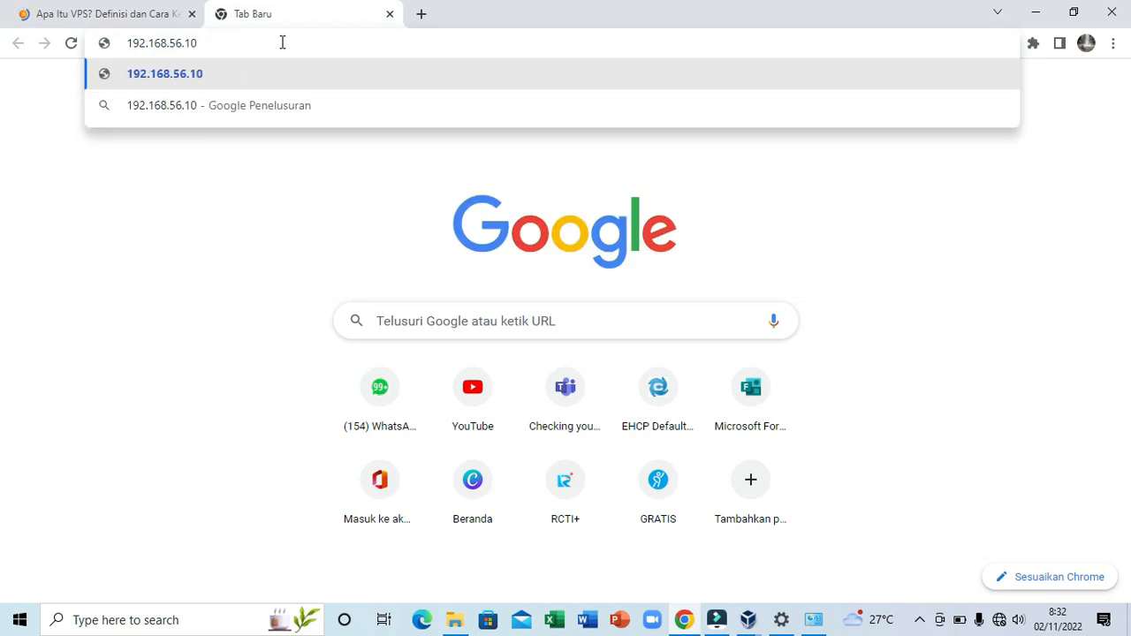
text(:8006)
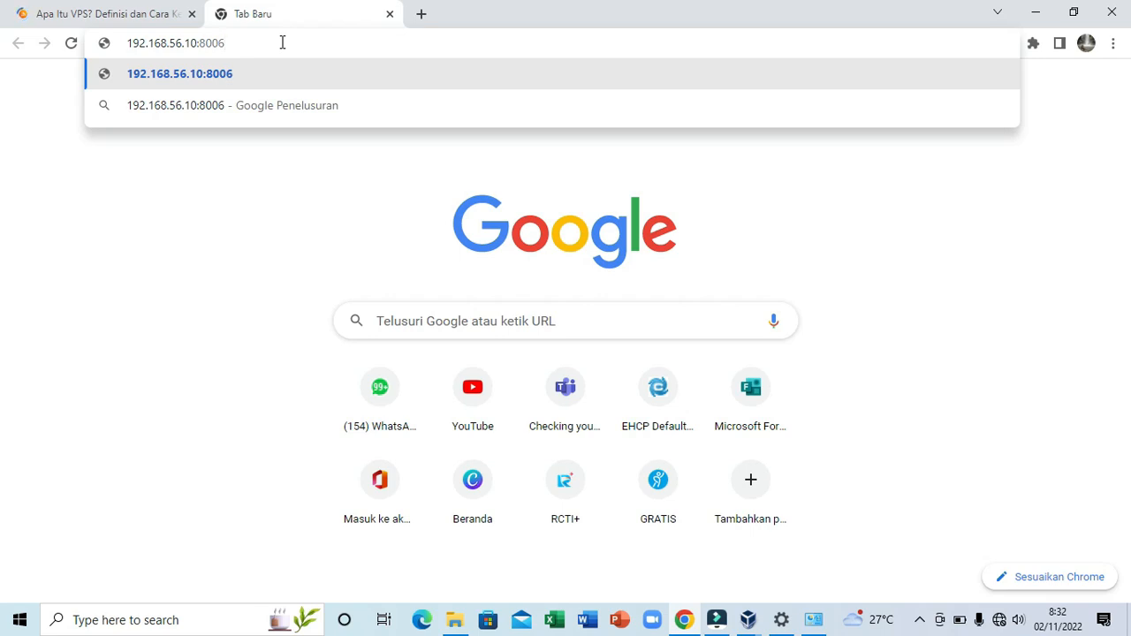
key(Return)
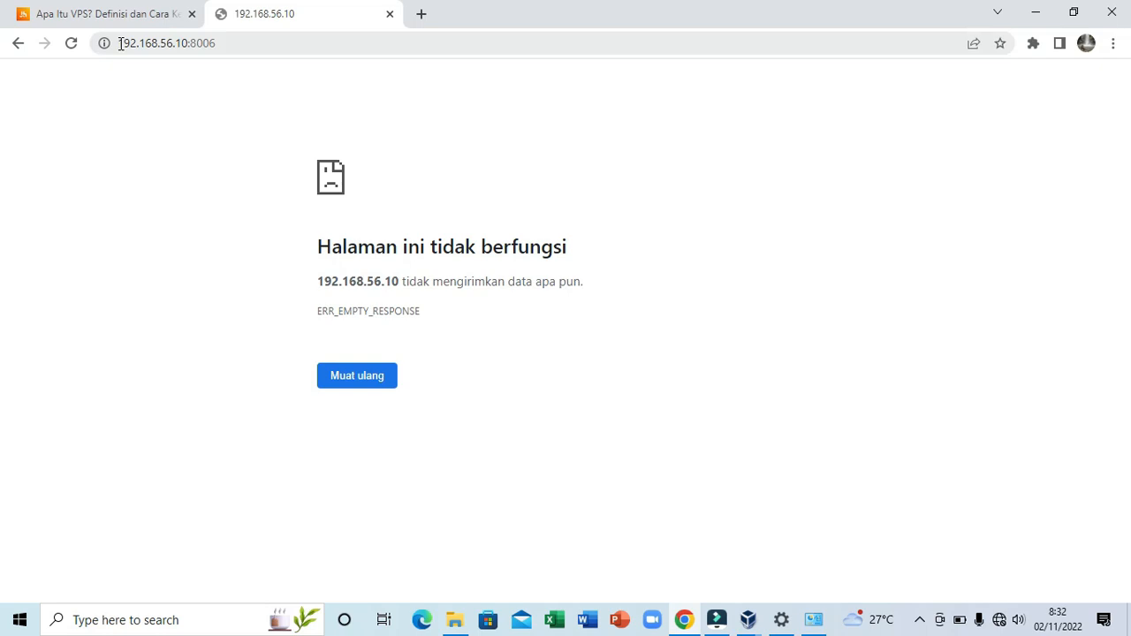
click(120, 44)
click(124, 44)
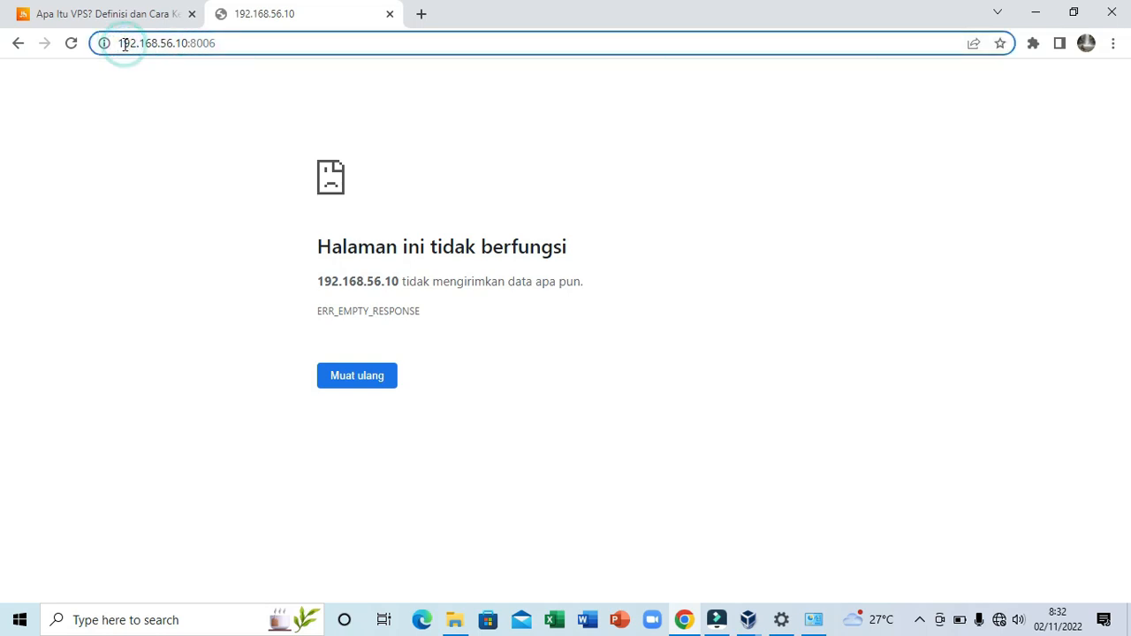
text(http)
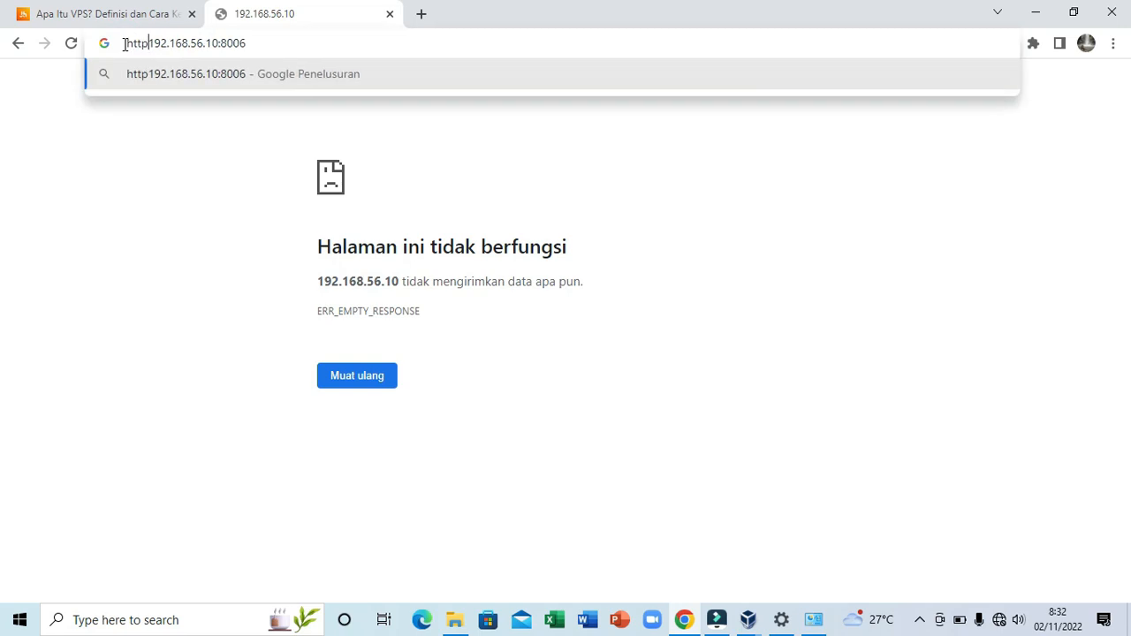
text(s://)
key(Return)
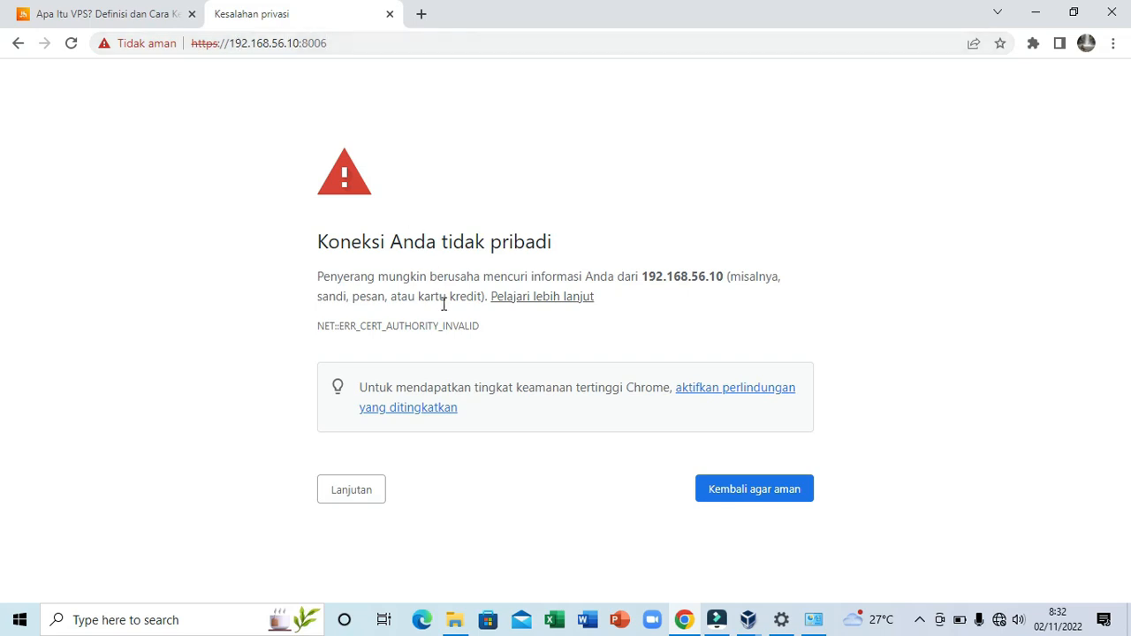
click(362, 499)
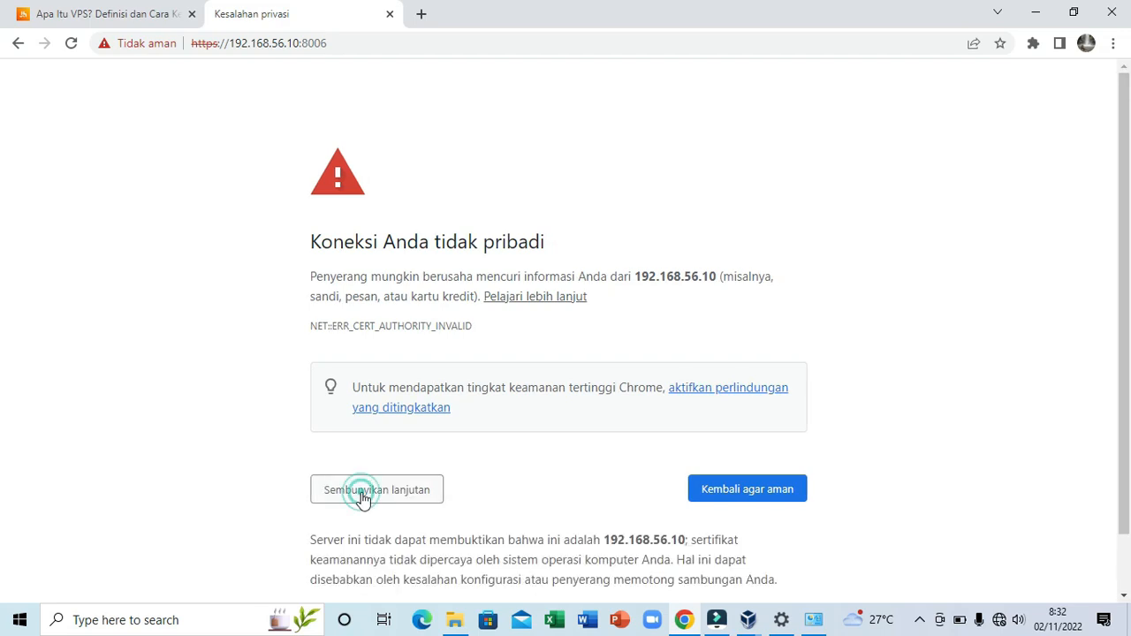
scroll(417, 527, down, 1)
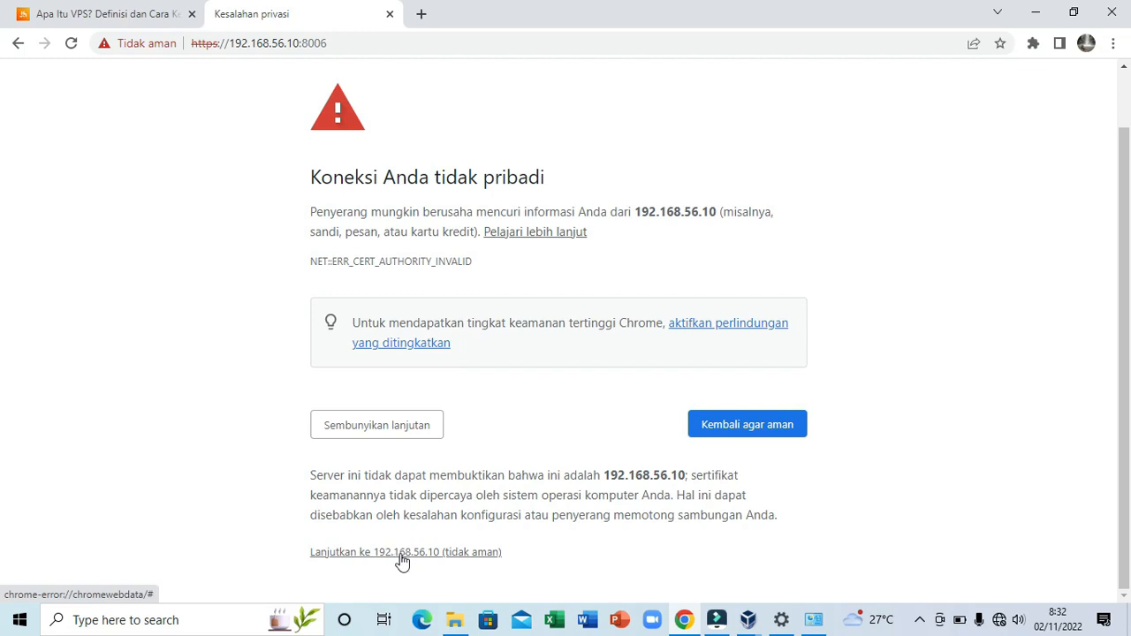
click(402, 557)
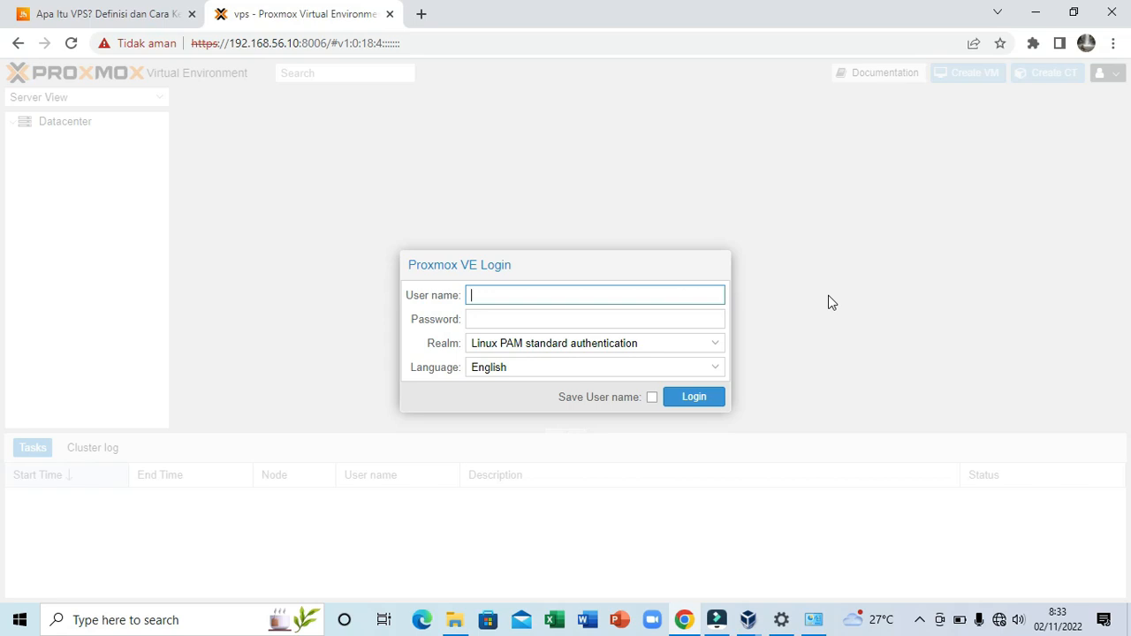
- Log in as root with the account password and dismiss the No valid subscription notice
text(root)
click(685, 317)
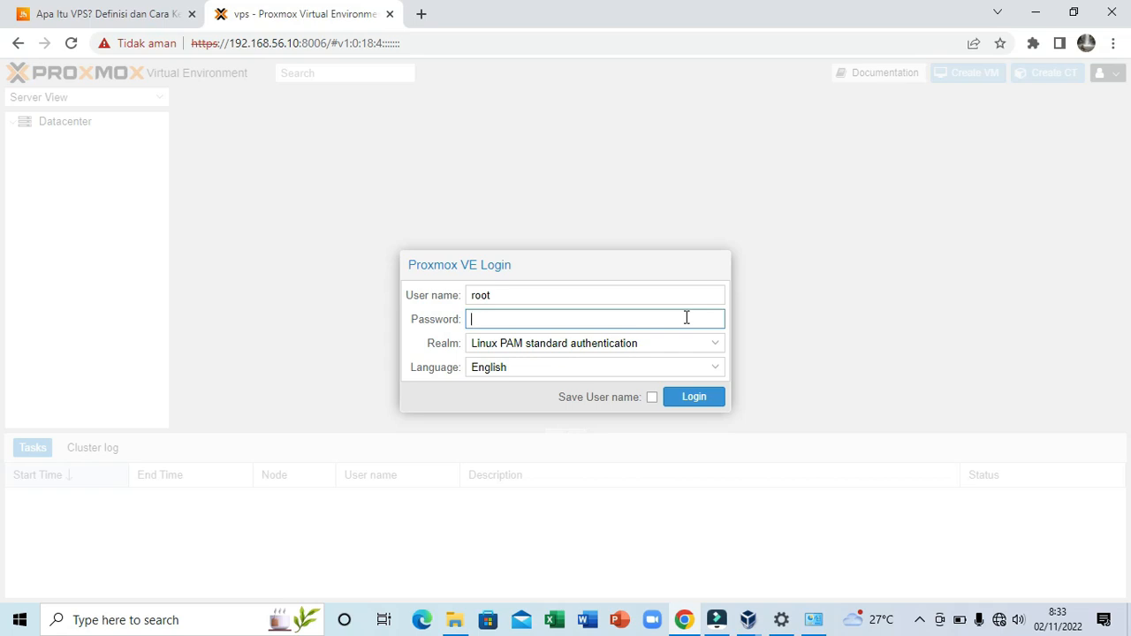
text(••••••••)
click(697, 398)
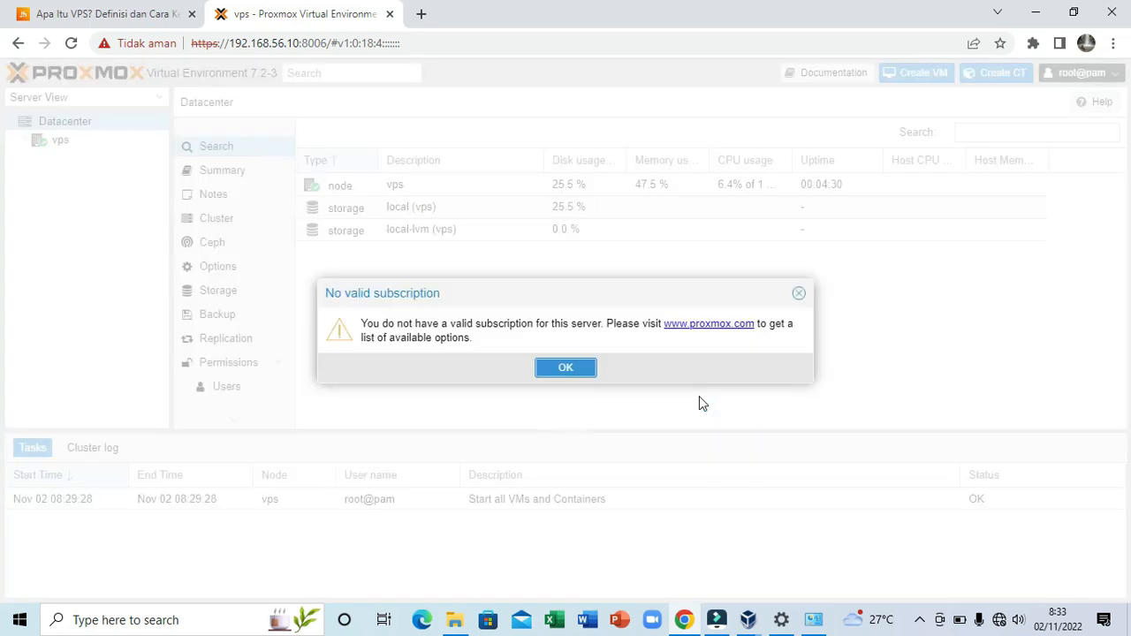
click(589, 371)
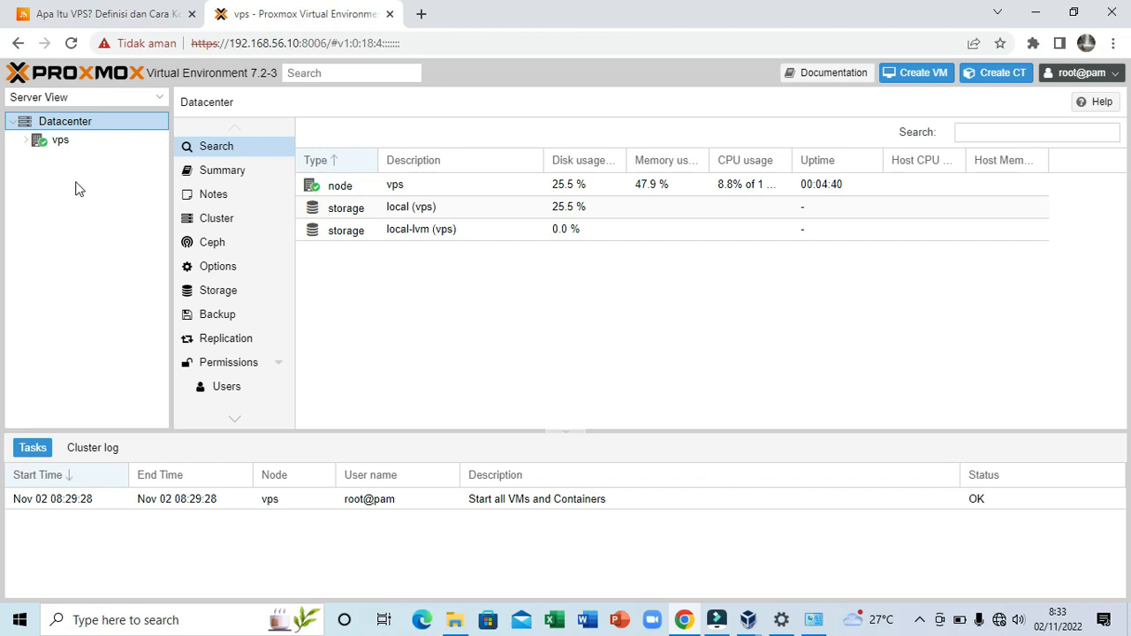
- Select the vps node and expand it to show its local and local-lvm storage
click(58, 144)
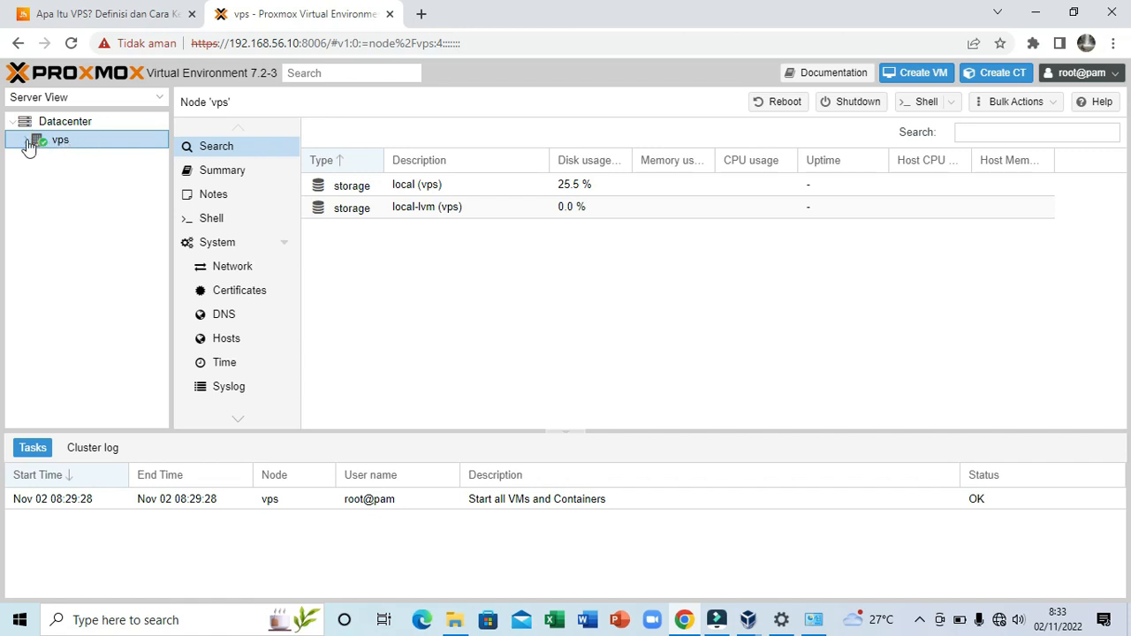
click(27, 142)
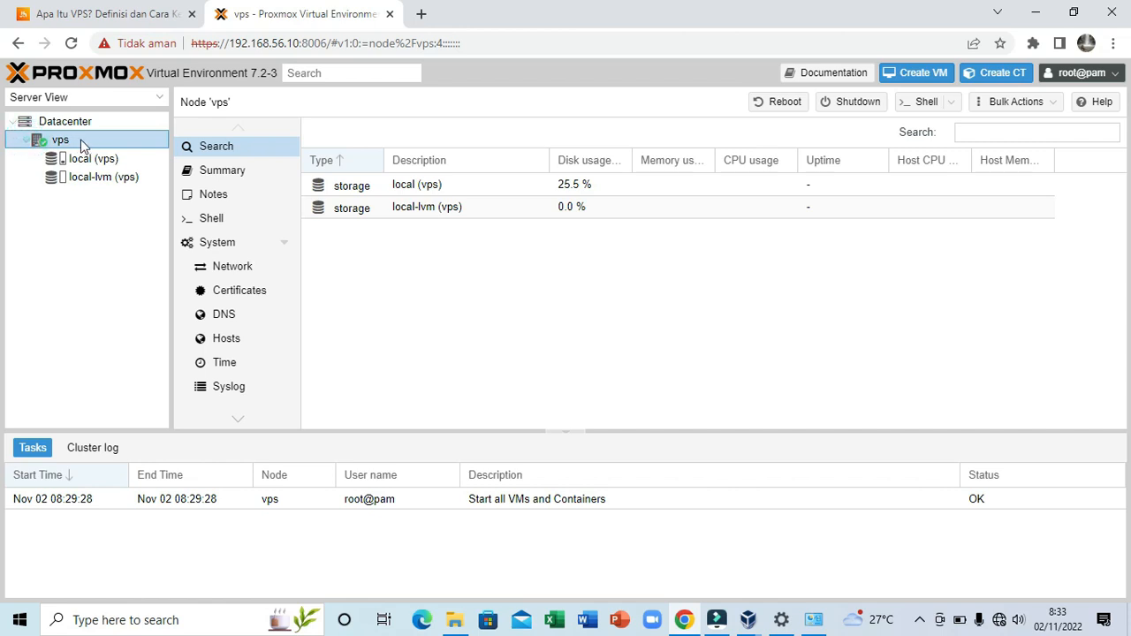